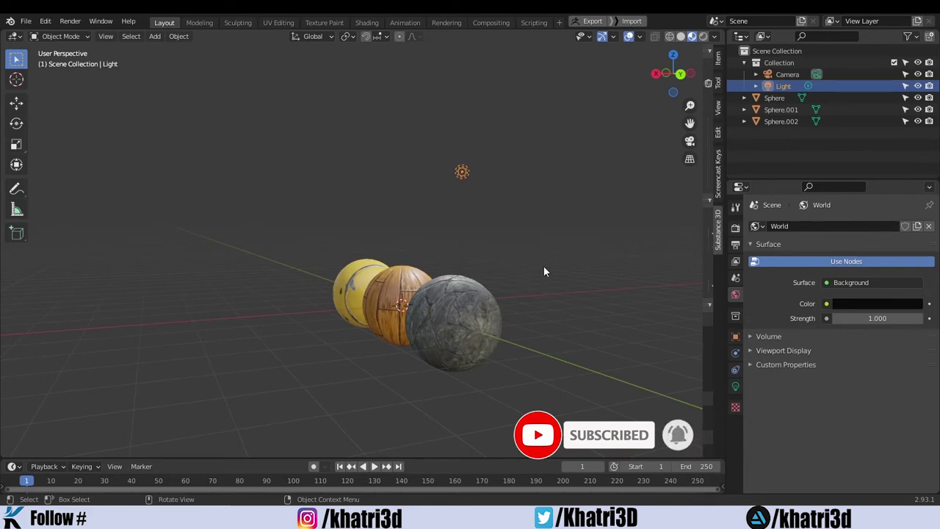
{"action": "middle_click_drag", "start_coordinate": [544, 271], "coordinate": [459, 235]}
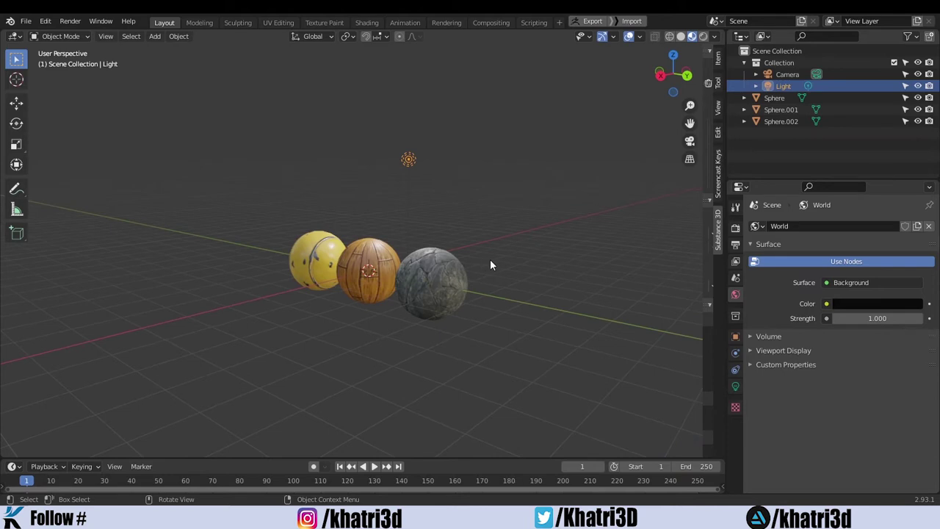
{"action": "middle_click_drag", "start_coordinate": [491, 265], "coordinate": [420, 263]}
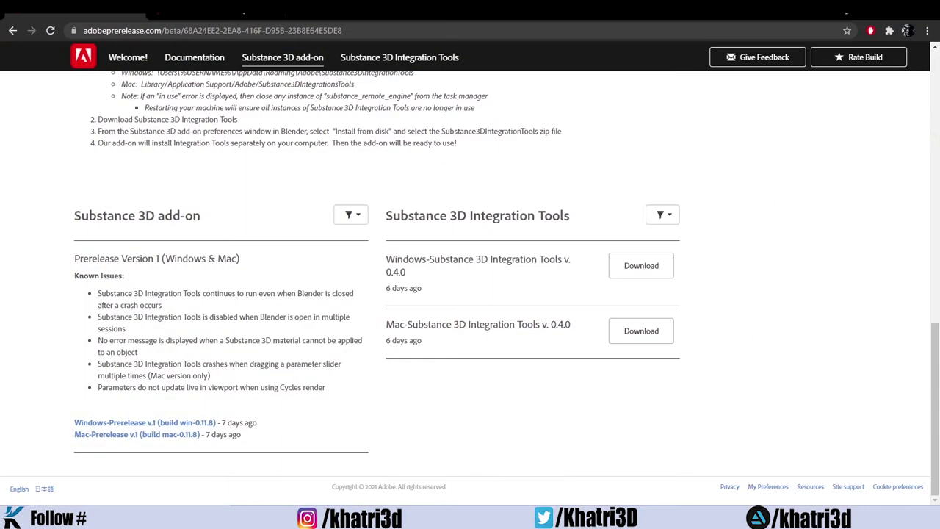
Switch to the browser and look through the Substance 3D add-on for Blender Prerelease page, from the welcome section to the downloads
{"action": "scroll", "coordinate": [309, 214], "scroll_direction": "up", "scroll_amount": 15}
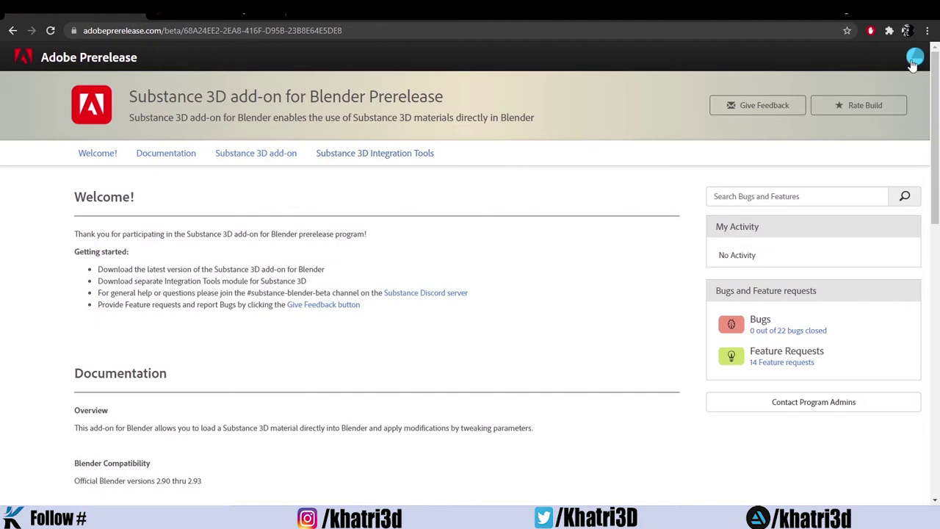
{"action": "left_click_drag", "start_coordinate": [935, 80], "coordinate": [936, 371]}
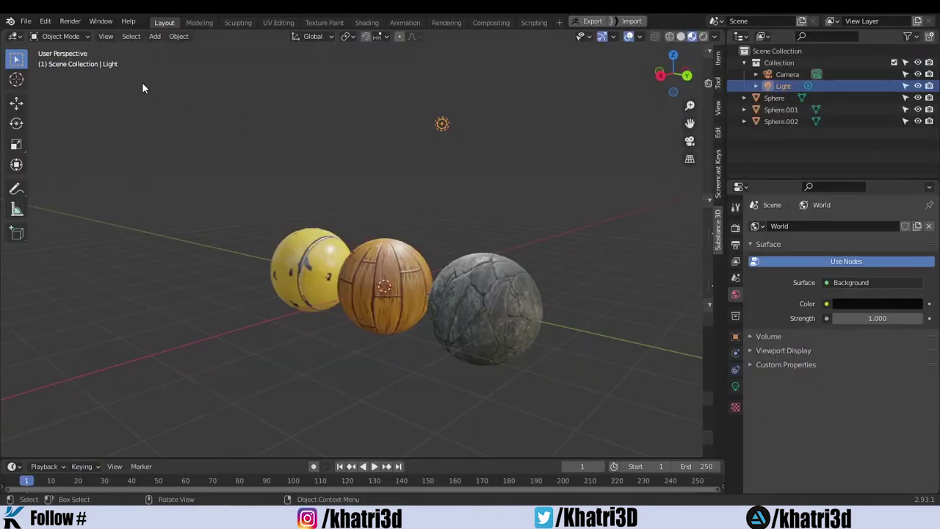
Switch to Blender, open the add-on preferences and clear the add-on search filter
{"action": "left_click", "coordinate": [45, 21]}
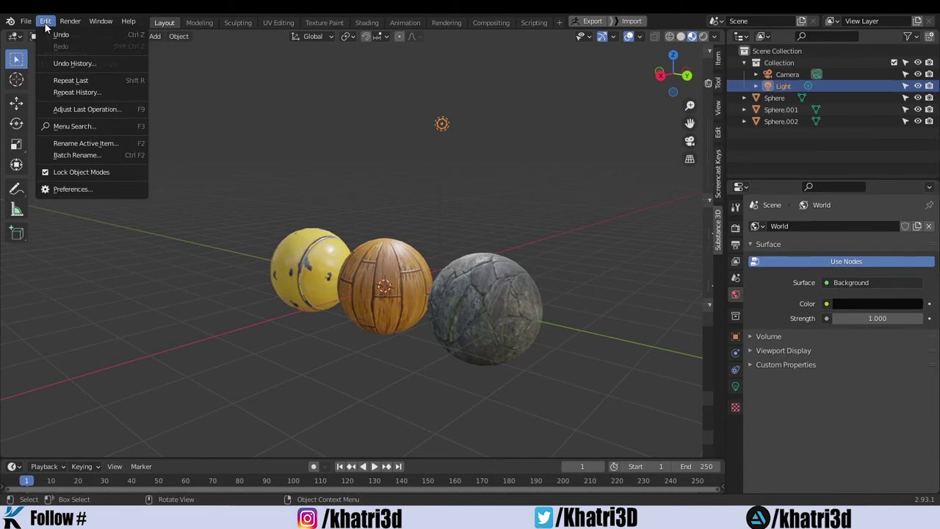
{"action": "left_click", "coordinate": [103, 187]}
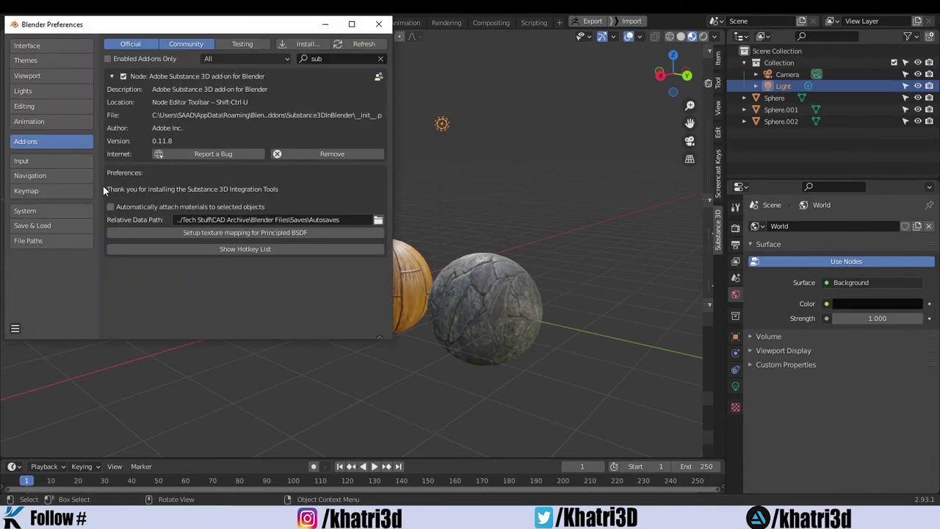
{"action": "left_click", "coordinate": [324, 58]}
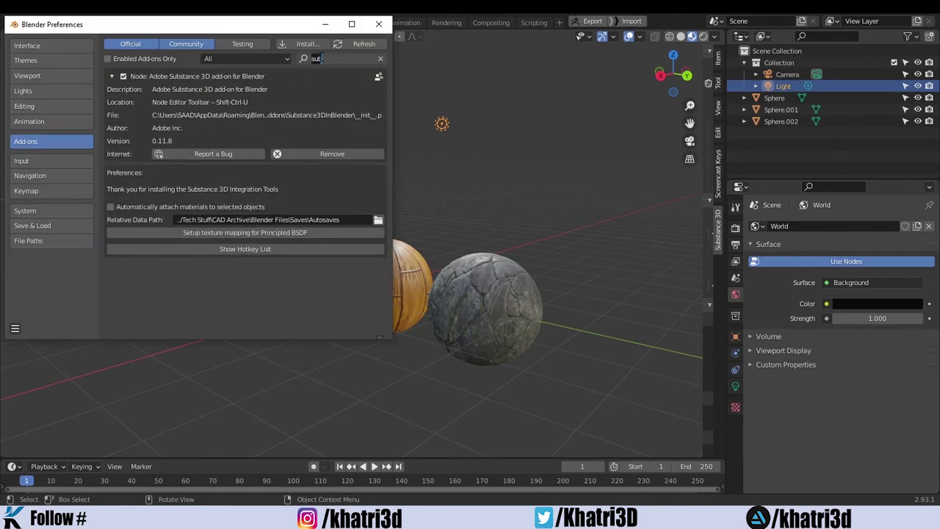
{"action": "key", "text": "Return"}
{"action": "left_click", "coordinate": [380, 58]}
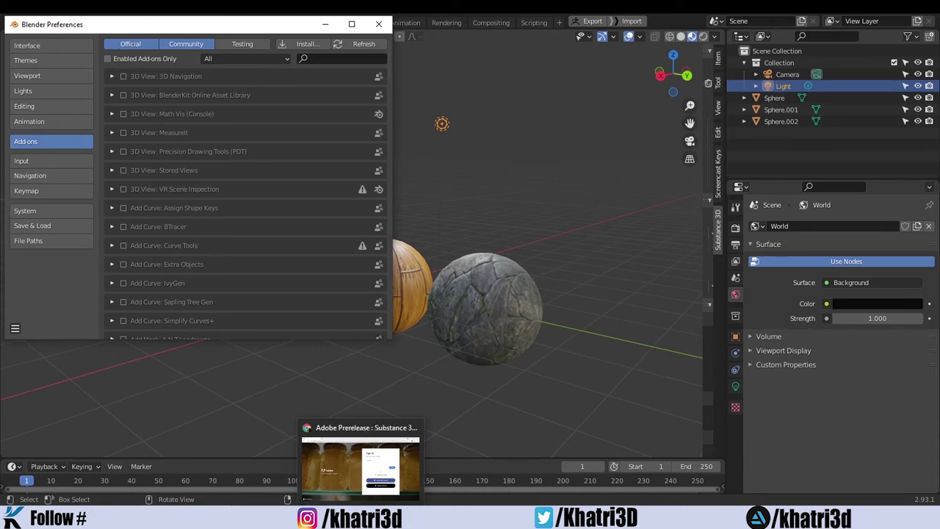
Switch to the browser and locate the Windows-Prerelease v.1 (build win-0.11.8) add-on download, then return to Blender
{"action": "left_click", "coordinate": [360, 517]}
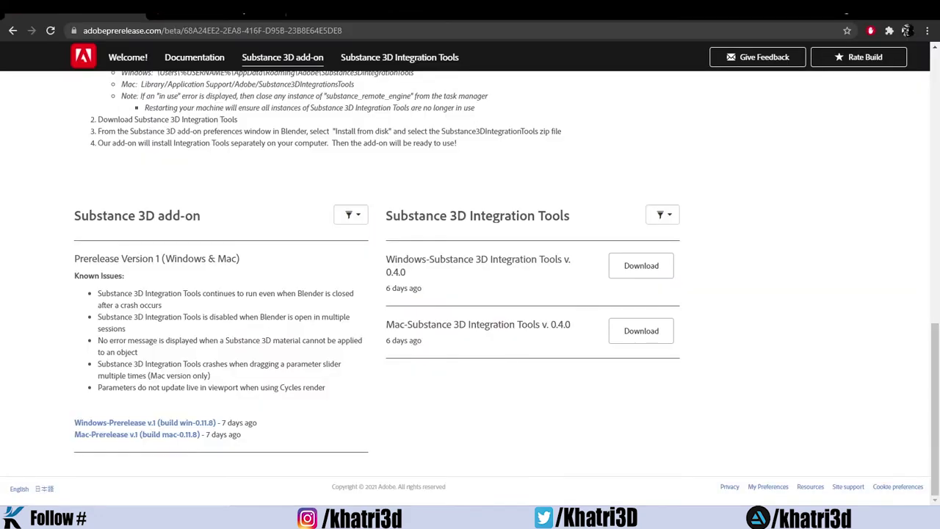
{"action": "left_click", "coordinate": [163, 424]}
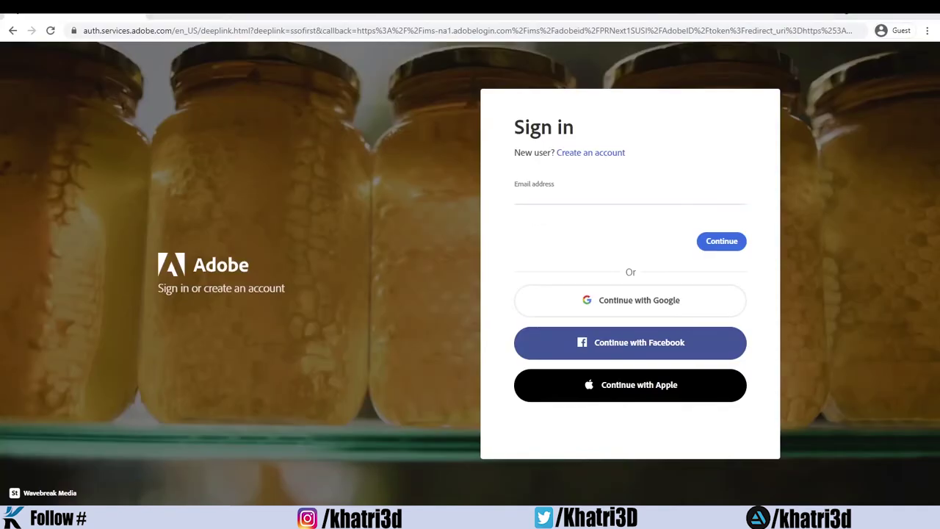
{"action": "left_click", "coordinate": [430, 474]}
Filter the add-on list by "sub" to find the Adobe Substance 3D add-on for Blender
{"action": "left_click", "coordinate": [331, 59]}
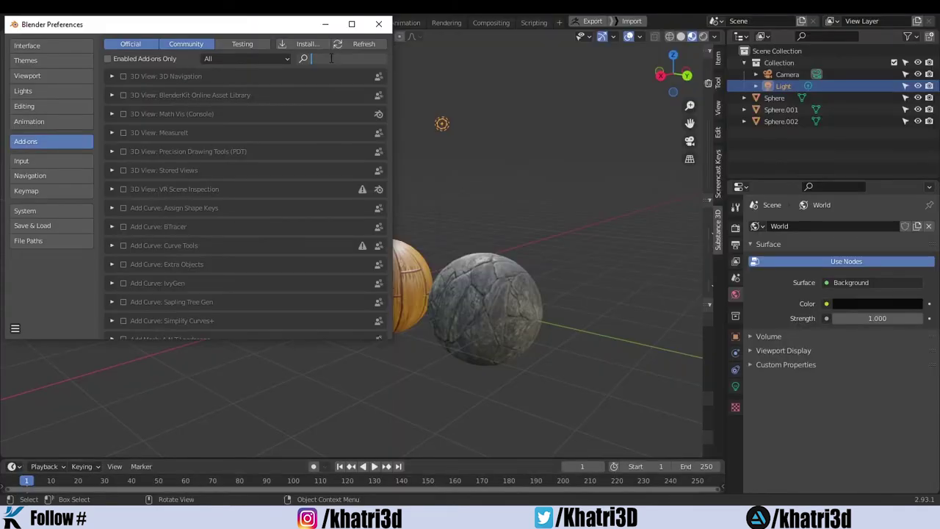
{"action": "type", "text": "su"}
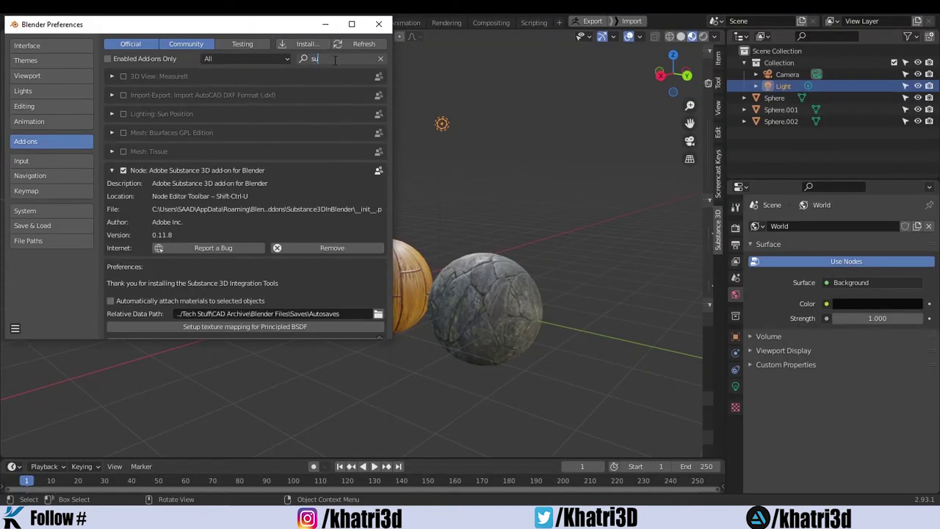
{"action": "type", "text": "b"}
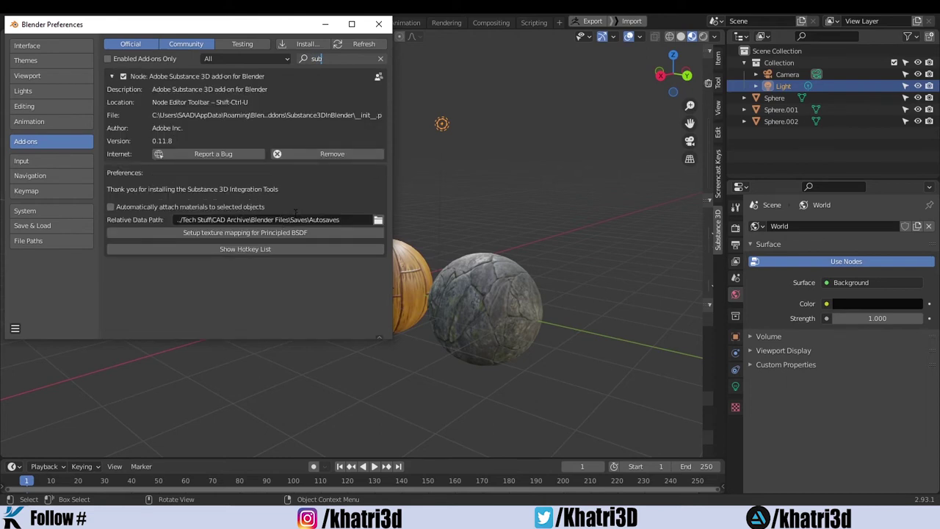
{"action": "key", "text": "Return"}
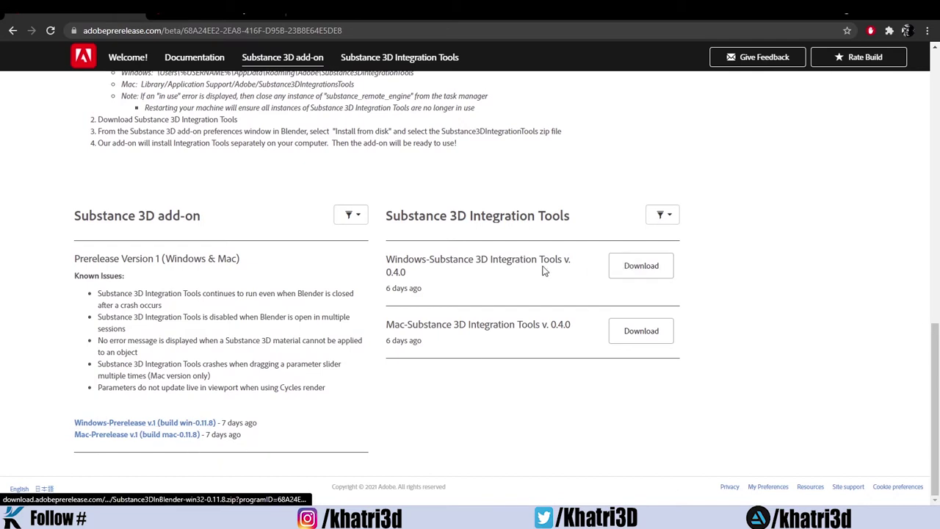
Close Blender's preferences and widen the viewport sidebar to expose the Substance 3D parameters with readable labels
{"action": "left_click", "coordinate": [359, 482]}
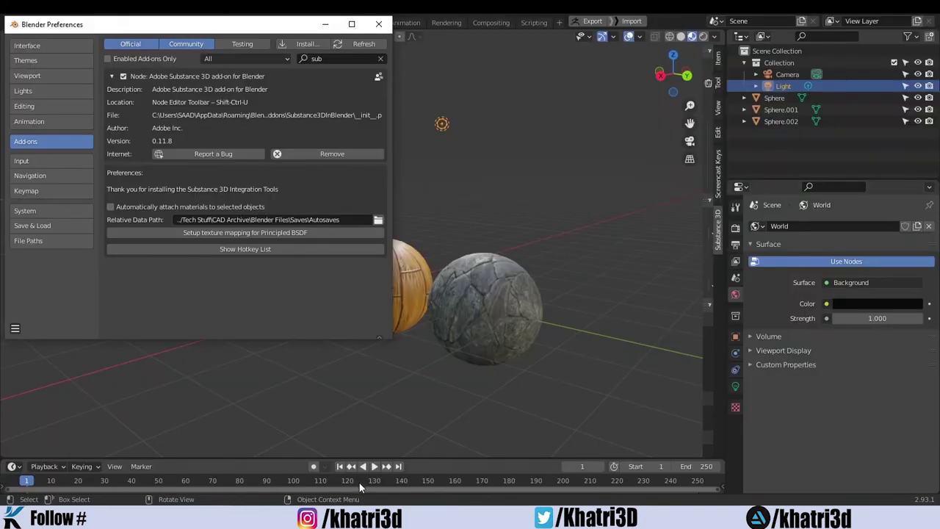
{"action": "left_click", "coordinate": [379, 25]}
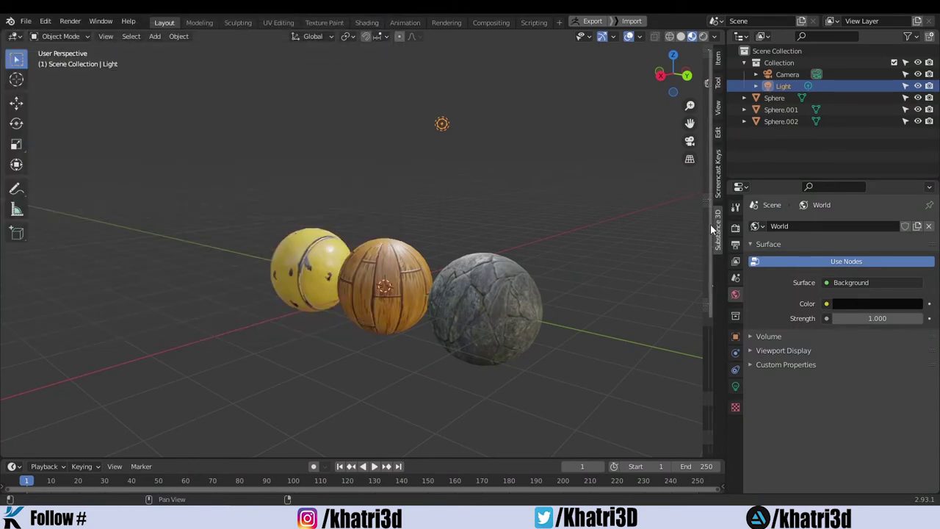
{"action": "left_click_drag", "start_coordinate": [704, 79], "coordinate": [616, 82]}
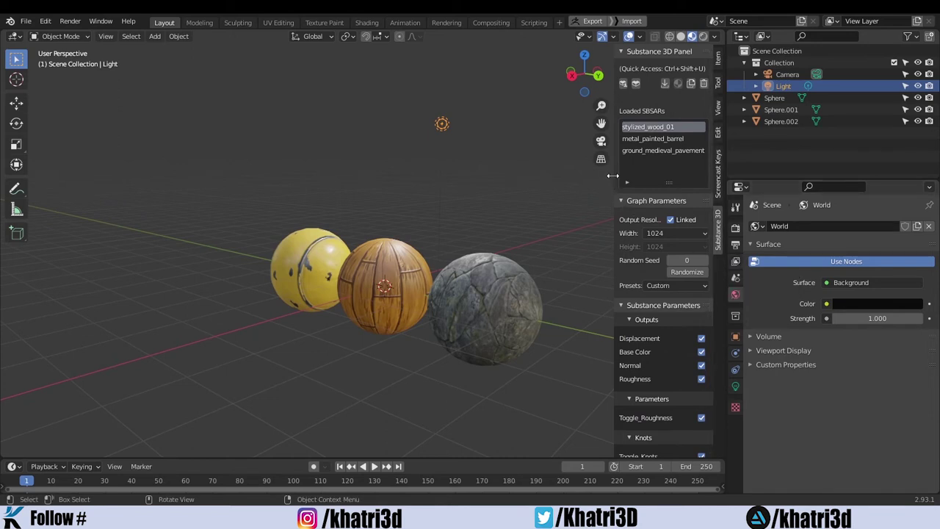
{"action": "scroll", "coordinate": [655, 270], "scroll_direction": "down", "scroll_amount": 6}
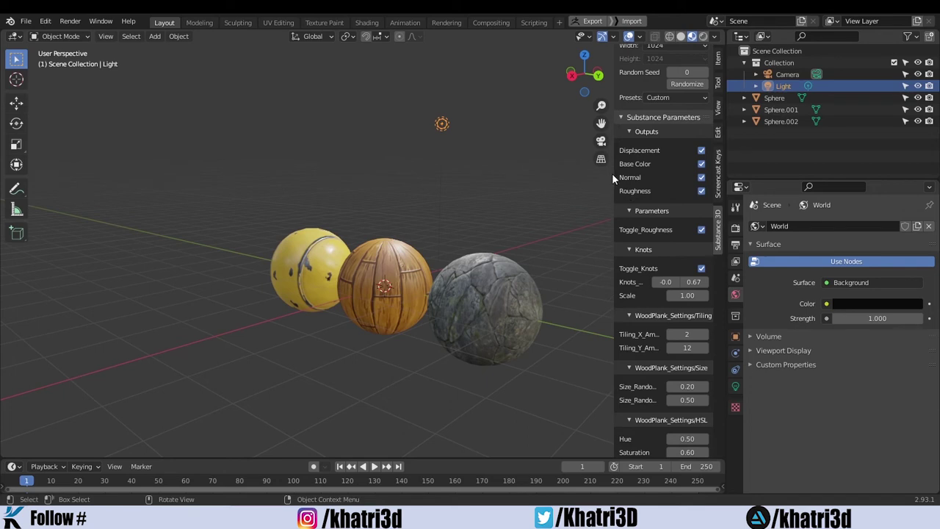
{"action": "left_click_drag", "start_coordinate": [613, 173], "coordinate": [586, 173]}
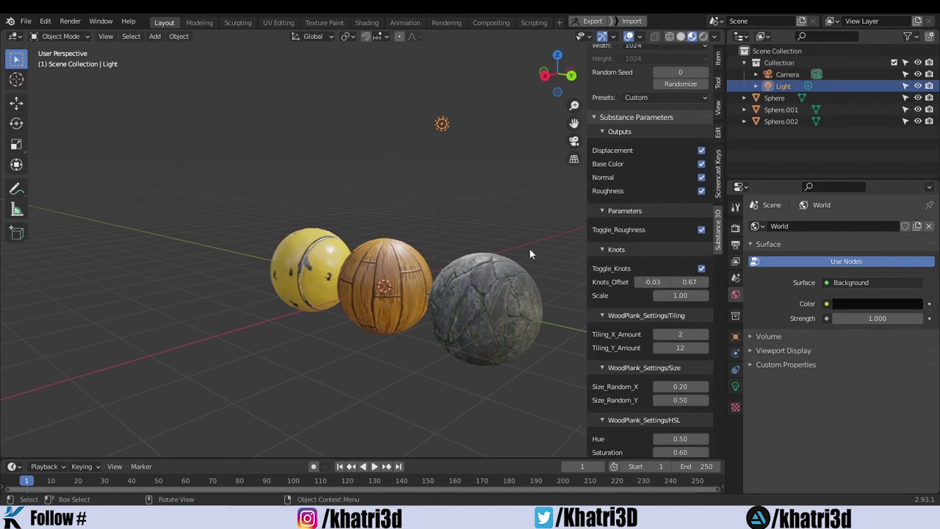
Select the middle, wood-textured sphere and inspect its material up close
{"action": "left_click", "coordinate": [511, 288]}
{"action": "left_click", "coordinate": [391, 292]}
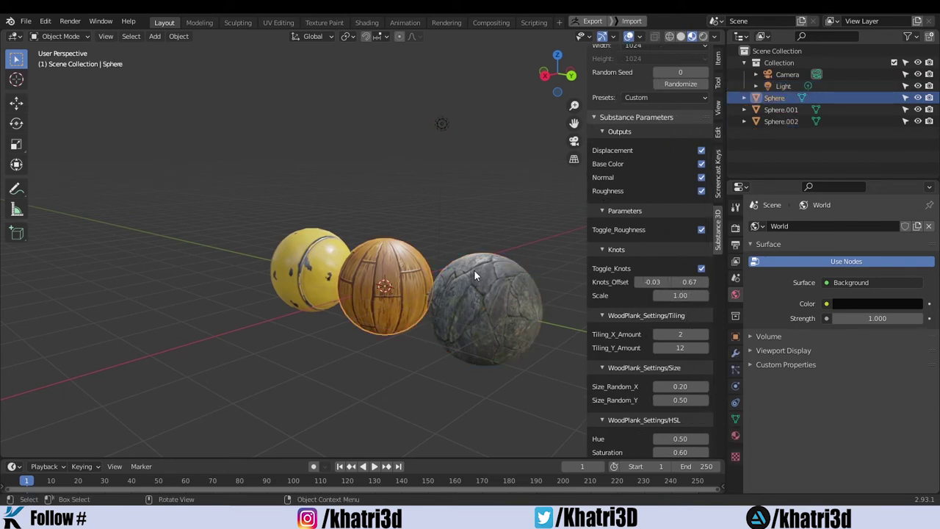
{"action": "scroll", "coordinate": [388, 303], "scroll_direction": "up", "scroll_amount": 4}
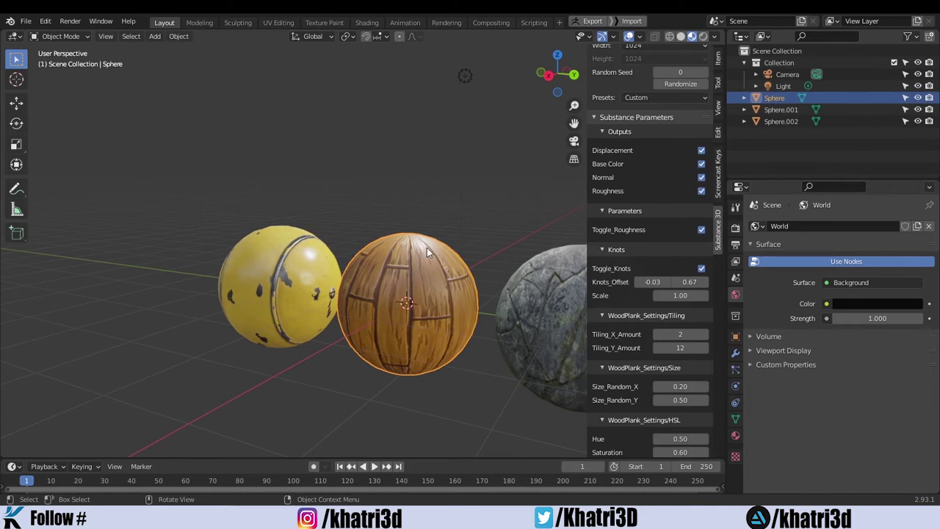
{"action": "scroll", "coordinate": [400, 273], "scroll_direction": "down", "scroll_amount": 4}
{"action": "scroll", "coordinate": [411, 272], "scroll_direction": "up", "scroll_amount": 4}
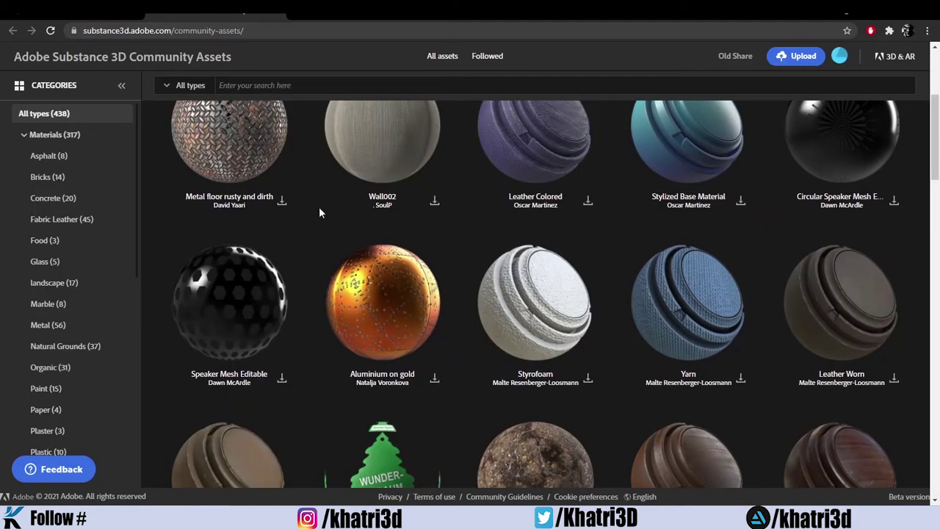
Compare the materials offered on the Substance 3D Community Assets page in the browser with the SBSARs loaded in Blender
{"action": "scroll", "coordinate": [321, 217], "scroll_direction": "up", "scroll_amount": 2}
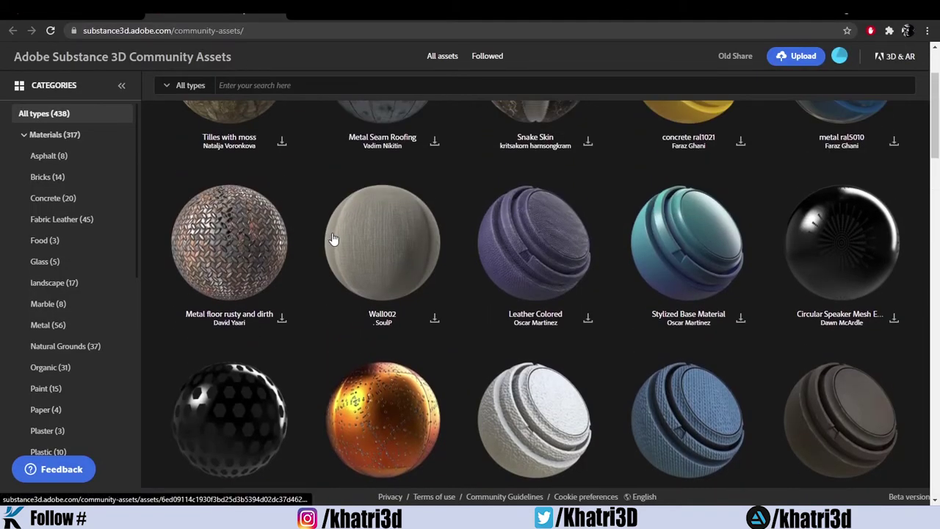
{"action": "scroll", "coordinate": [333, 238], "scroll_direction": "up", "scroll_amount": 2}
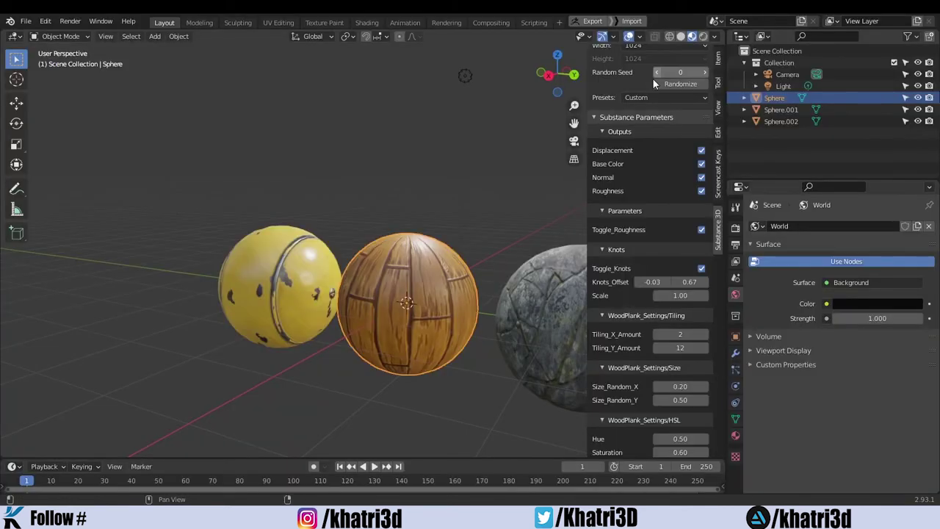
{"action": "scroll", "coordinate": [621, 193], "scroll_direction": "up", "scroll_amount": 5}
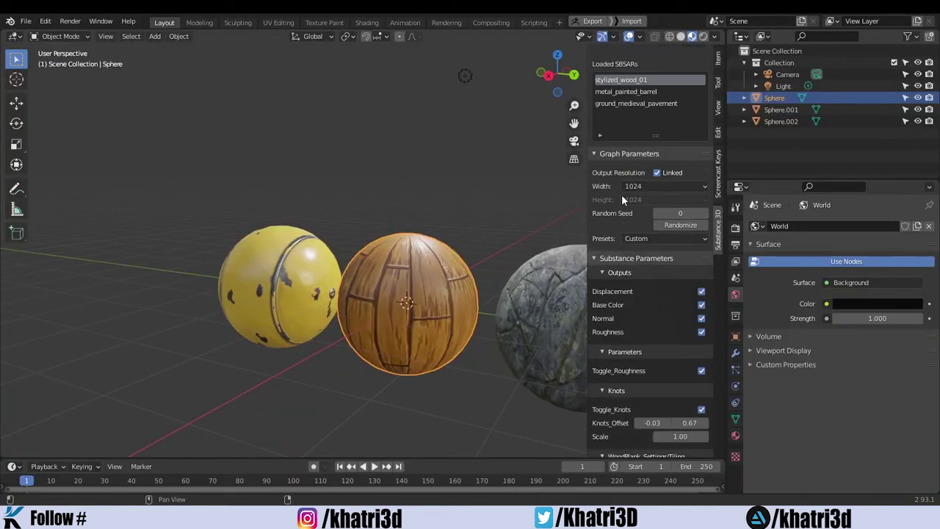
{"action": "scroll", "coordinate": [621, 194], "scroll_direction": "up", "scroll_amount": 2}
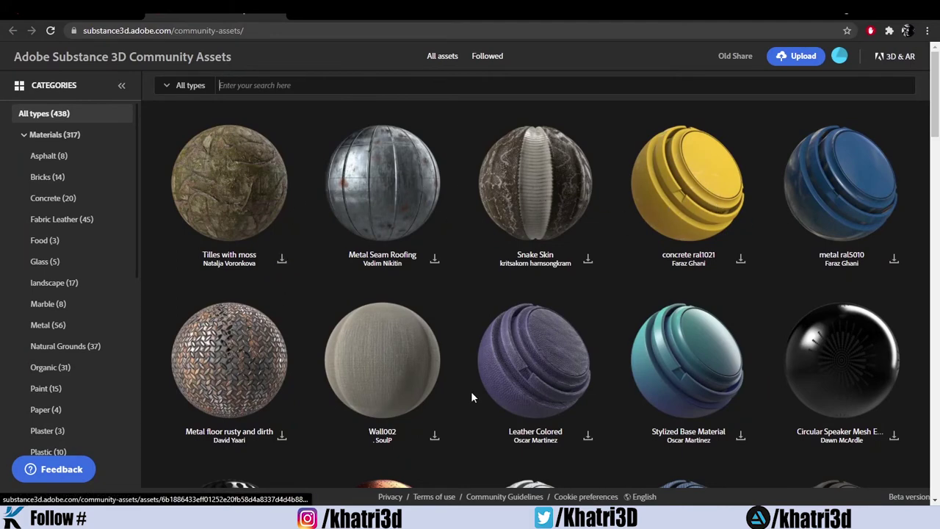
{"action": "scroll", "coordinate": [471, 396], "scroll_direction": "down", "scroll_amount": 2}
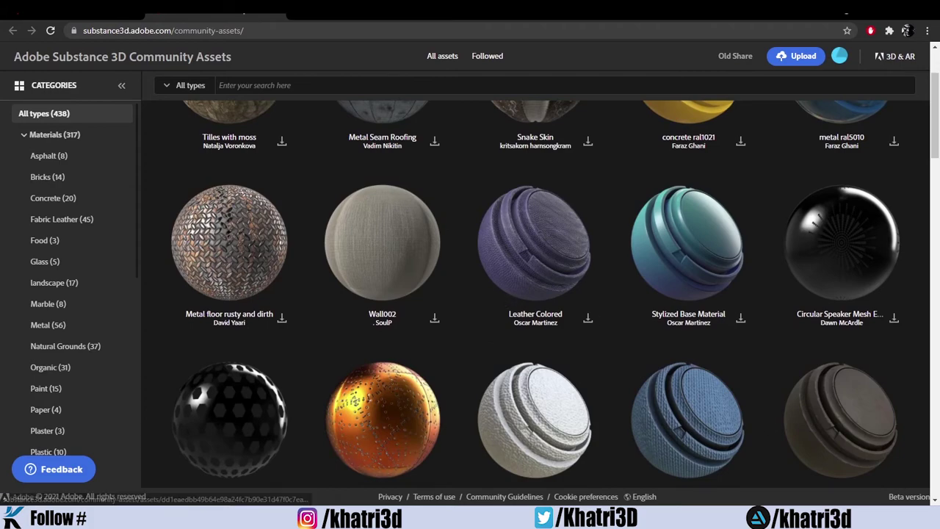
Open the desktop's Materials folder, inspect the SBSAR files there and in metal_painted_barrel, and close the window
{"action": "left_click", "coordinate": [938, 518]}
{"action": "double_click", "coordinate": [22, 28]}
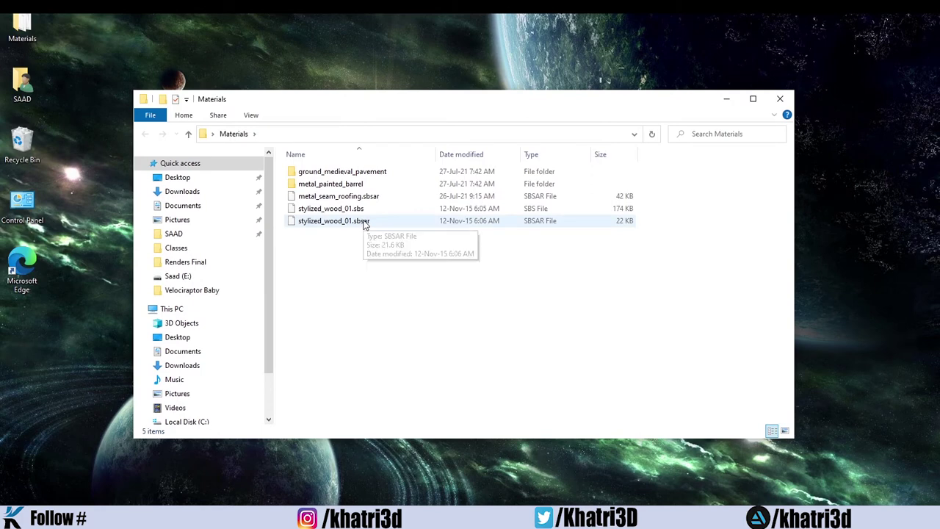
{"action": "double_click", "coordinate": [354, 184]}
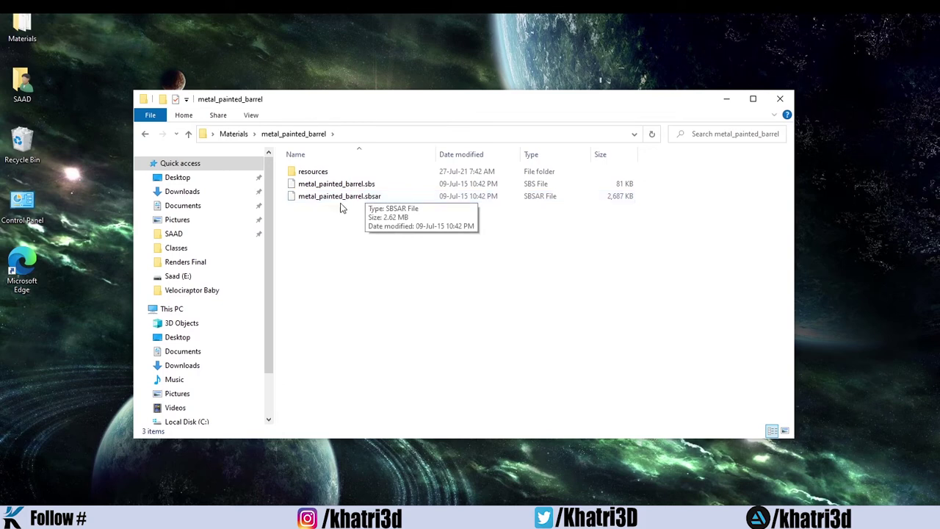
{"action": "left_click", "coordinate": [776, 107]}
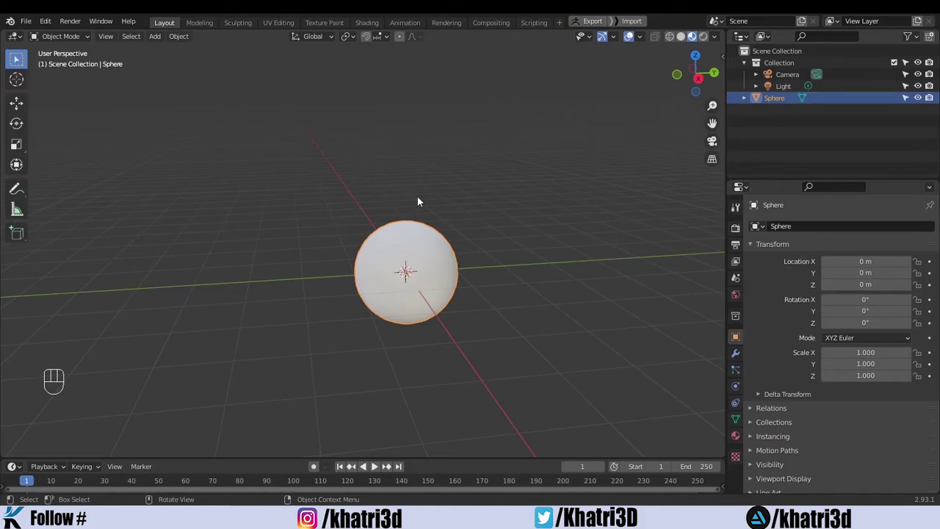
{"action": "middle_click_drag", "start_coordinate": [460, 214], "coordinate": [380, 230]}
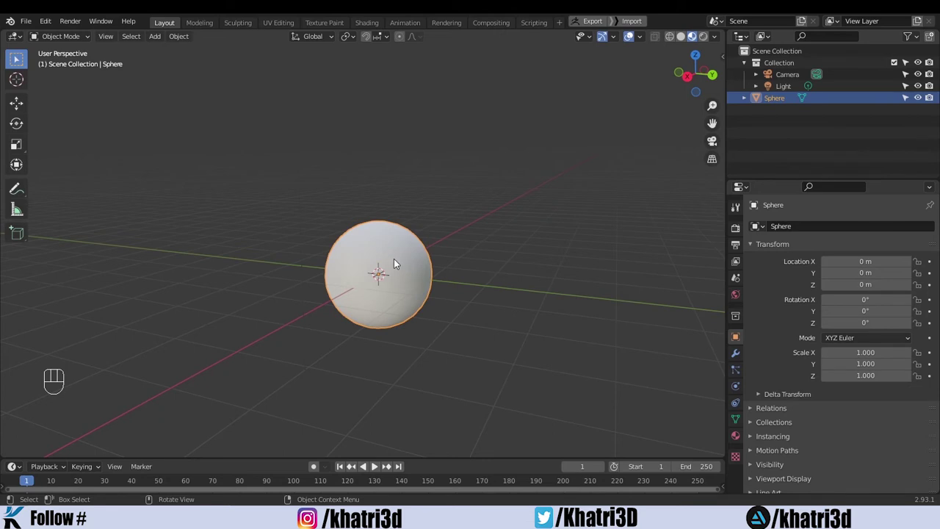
{"action": "scroll", "coordinate": [398, 259], "scroll_direction": "up", "scroll_amount": 3}
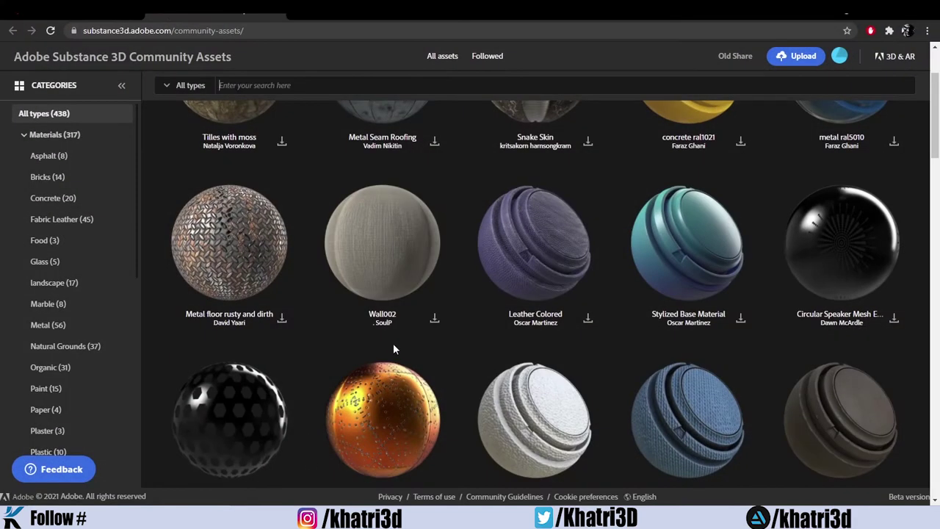
Browse the materials of all types on the Substance 3D Community Assets page in the browser
{"action": "scroll", "coordinate": [400, 306], "scroll_direction": "up", "scroll_amount": 2}
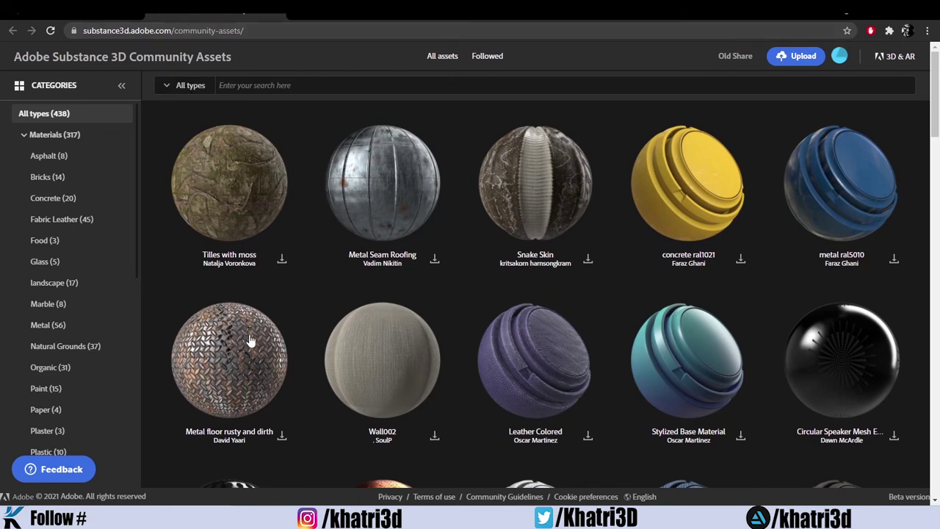
{"action": "scroll", "coordinate": [247, 315], "scroll_direction": "down", "scroll_amount": 3}
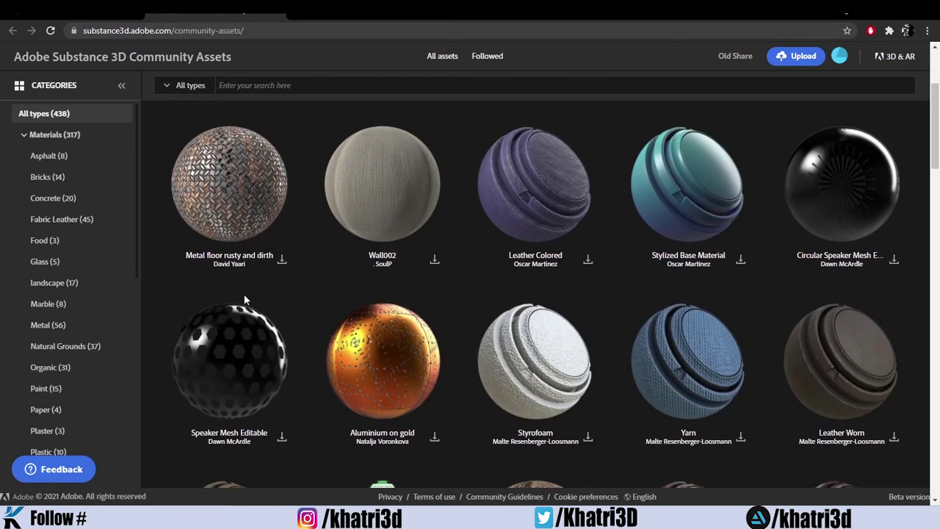
{"action": "scroll", "coordinate": [244, 301], "scroll_direction": "down", "scroll_amount": 2}
{"action": "scroll", "coordinate": [246, 294], "scroll_direction": "down", "scroll_amount": 7}
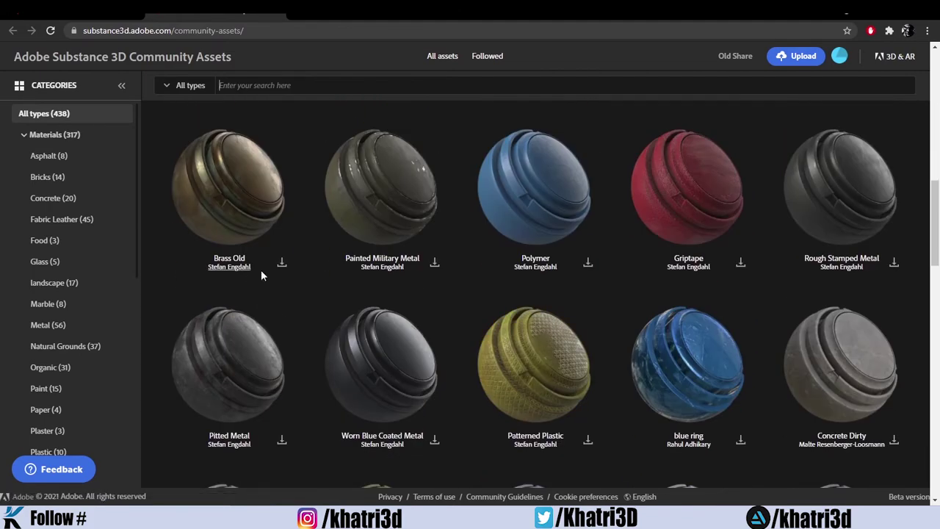
Look over the Community Assets materials once more, review the files in the desktop's Materials folder, and close its window
{"action": "scroll", "coordinate": [264, 268], "scroll_direction": "up", "scroll_amount": 12}
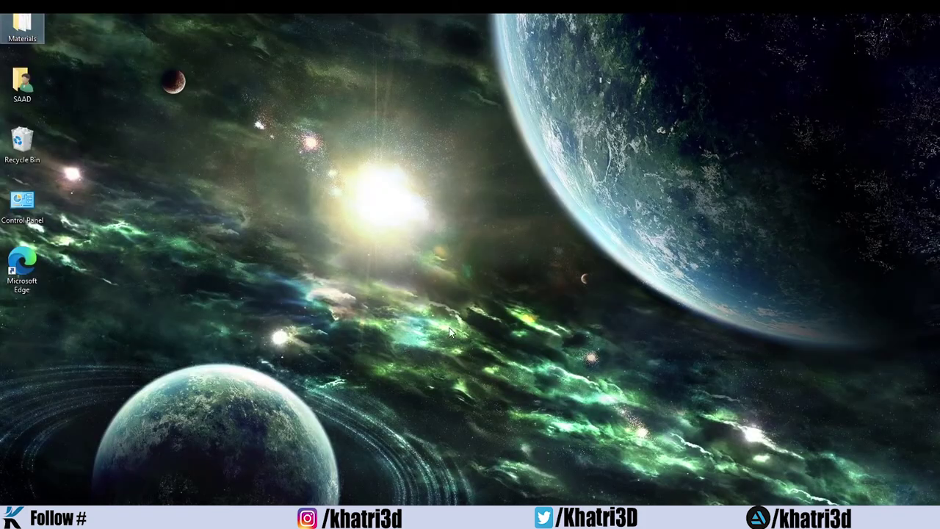
{"action": "double_click", "coordinate": [32, 37]}
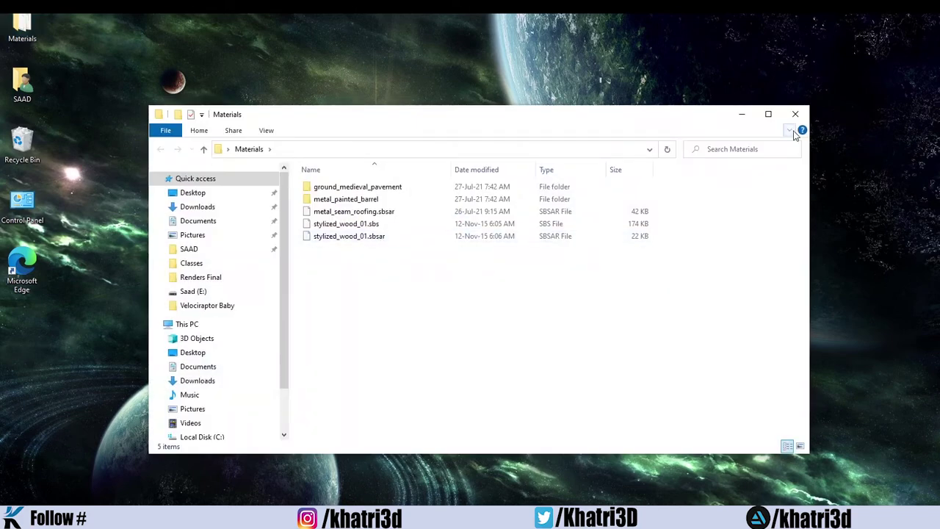
{"action": "left_click", "coordinate": [796, 116]}
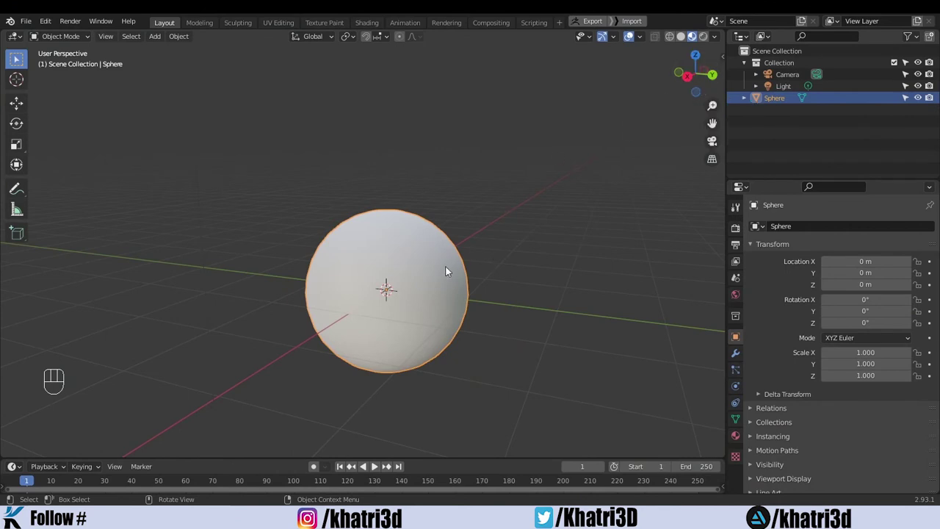
In Blender, load stylized_wood_01.sbsar from the desktop's Materials folder through the Substance 3D add-on
{"action": "left_click", "coordinate": [723, 57]}
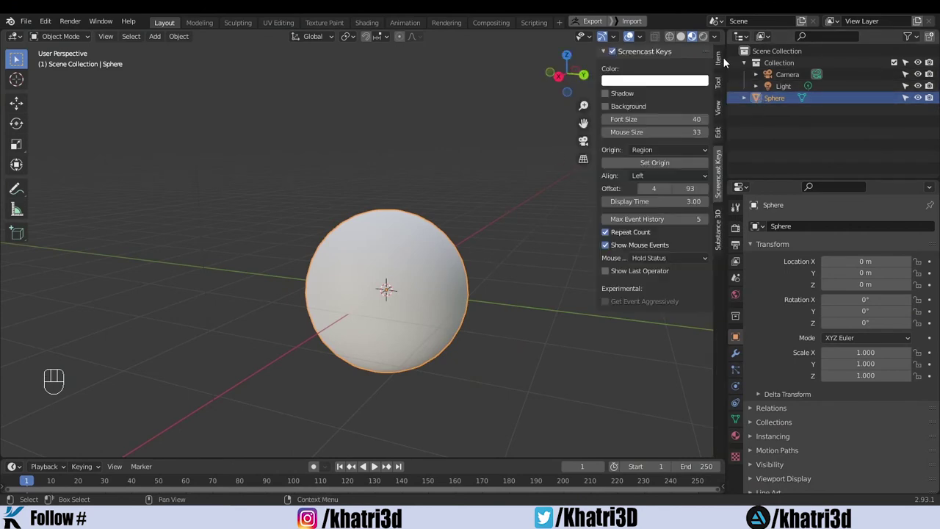
{"action": "left_click", "coordinate": [718, 230]}
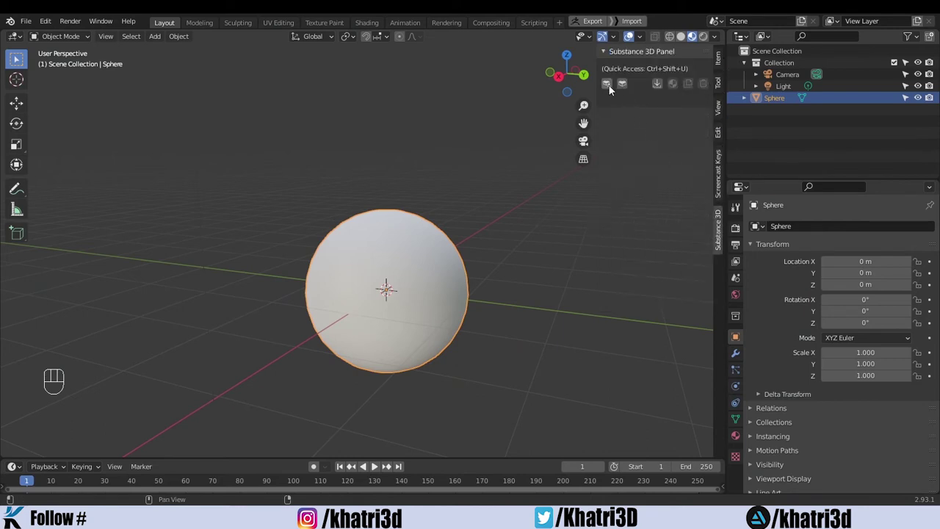
{"action": "left_click", "coordinate": [660, 85]}
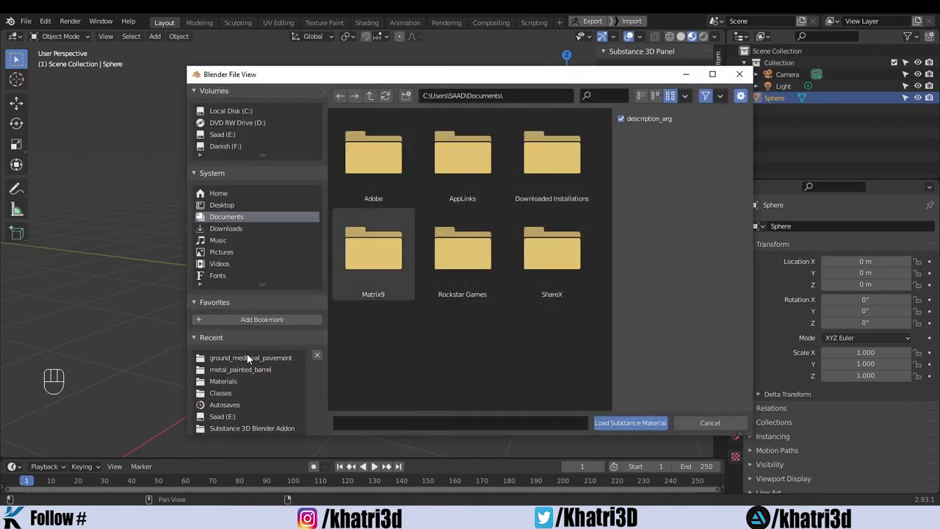
{"action": "left_click", "coordinate": [224, 205]}
{"action": "double_click", "coordinate": [374, 177]}
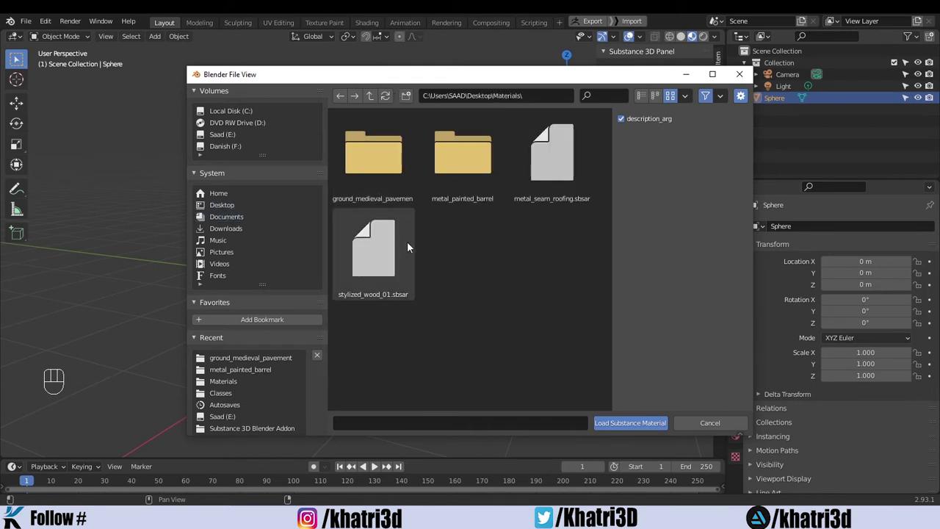
{"action": "left_click", "coordinate": [376, 276]}
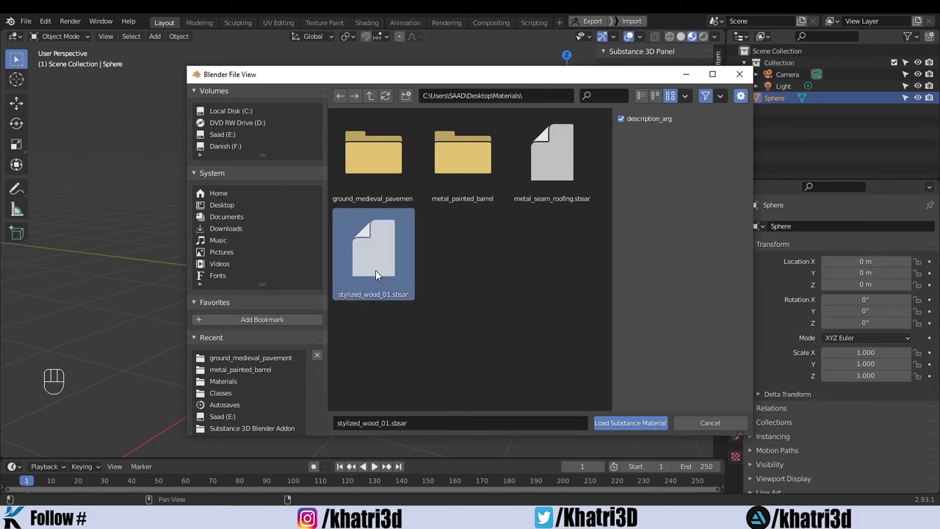
{"action": "left_click", "coordinate": [631, 426]}
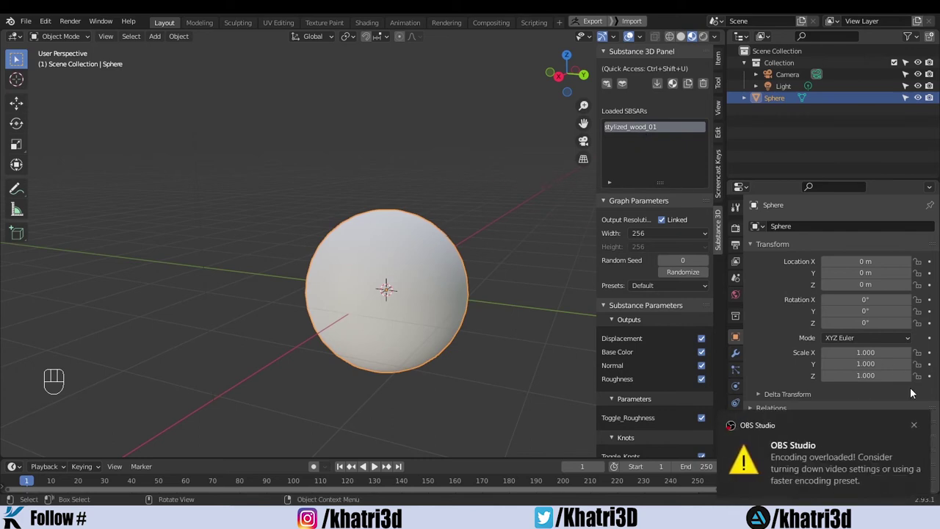
{"action": "left_click", "coordinate": [912, 425]}
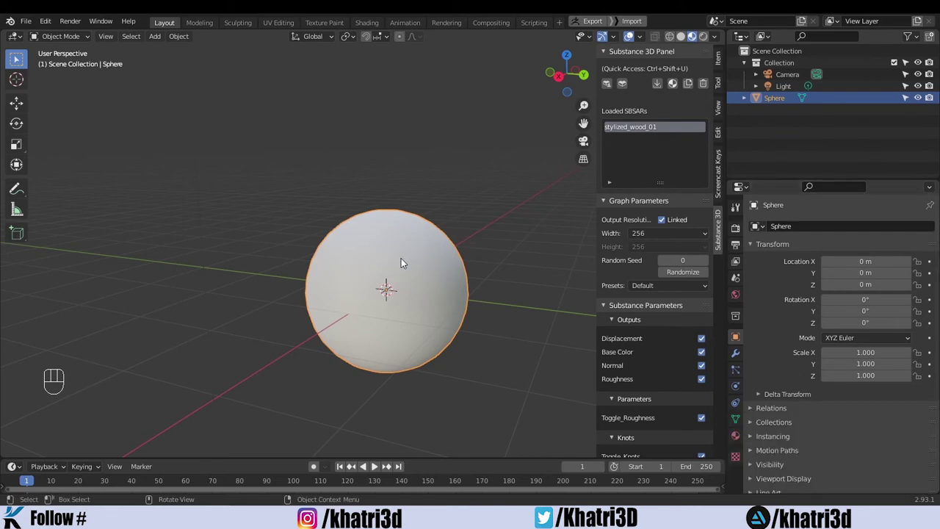
Apply the loaded stylized_wood_01 material to the sphere and inspect its surface up close
{"action": "scroll", "coordinate": [329, 246], "scroll_direction": "up", "scroll_amount": 2}
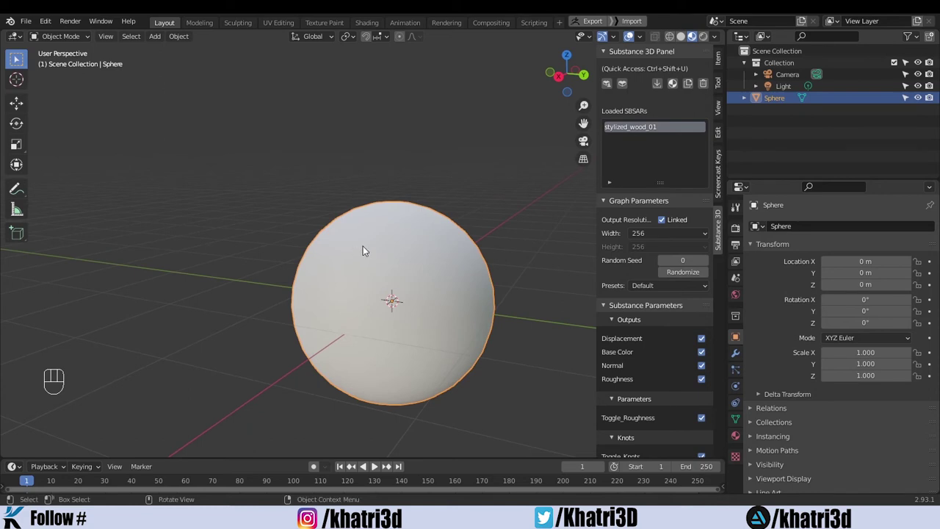
{"action": "middle_click_drag", "start_coordinate": [363, 246], "coordinate": [380, 247]}
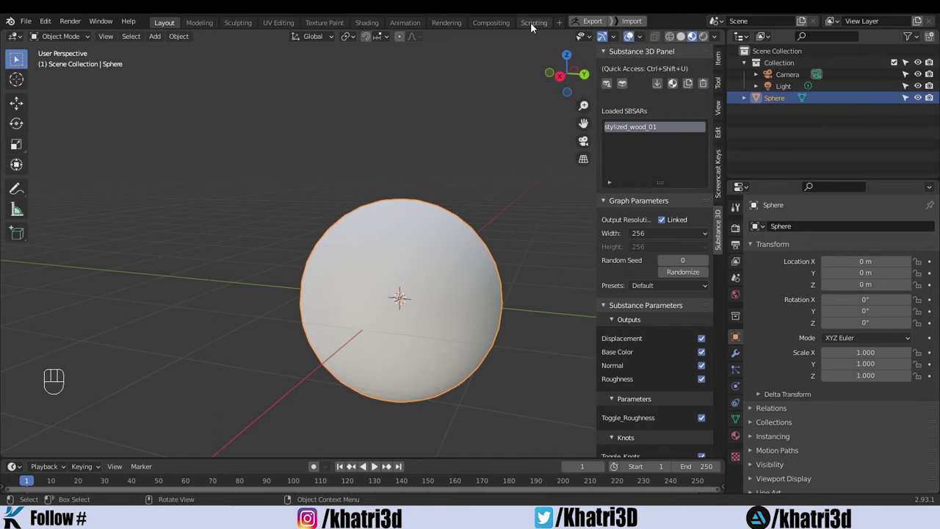
{"action": "left_click", "coordinate": [671, 84]}
{"action": "scroll", "coordinate": [384, 282], "scroll_direction": "down", "scroll_amount": 3}
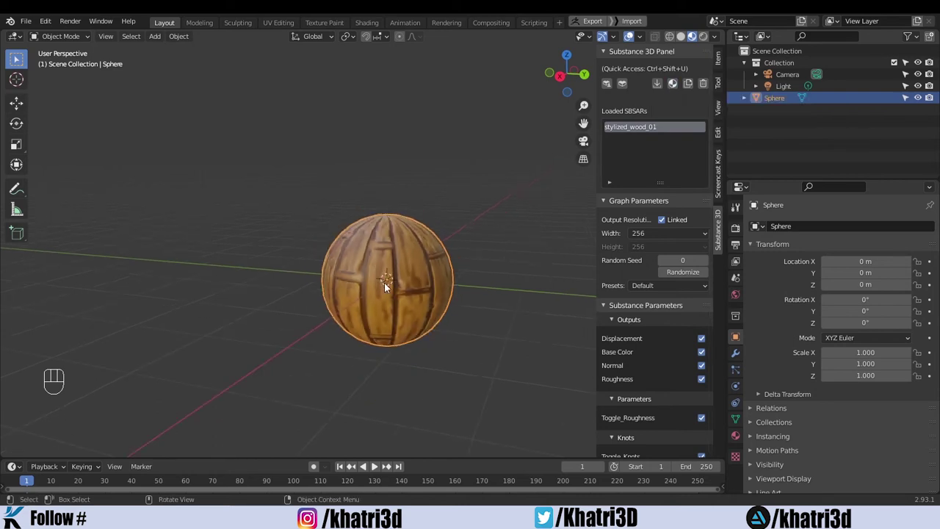
{"action": "scroll", "coordinate": [385, 283], "scroll_direction": "up", "scroll_amount": 3}
{"action": "mouse_move", "coordinate": [387, 286]}
{"action": "middle_mouse_down"}
{"action": "mouse_move", "coordinate": [357, 277]}
{"action": "mouse_move", "coordinate": [395, 275]}
{"action": "mouse_move", "coordinate": [379, 273]}
{"action": "middle_mouse_up"}
{"action": "scroll", "coordinate": [400, 274], "scroll_direction": "up", "scroll_amount": 1}
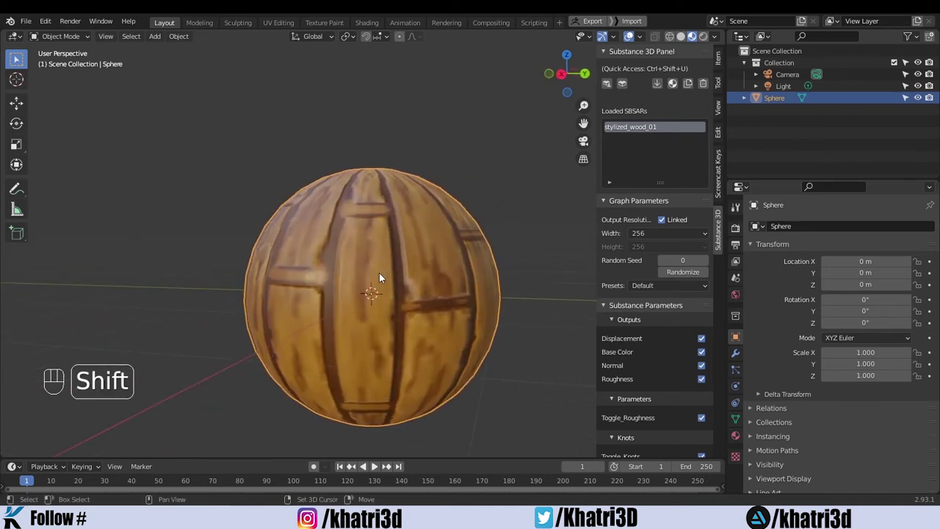
Set the stylized_wood_01 material's linked output resolution width to 1024 and check the sphere's texture
{"action": "left_click", "coordinate": [642, 233]}
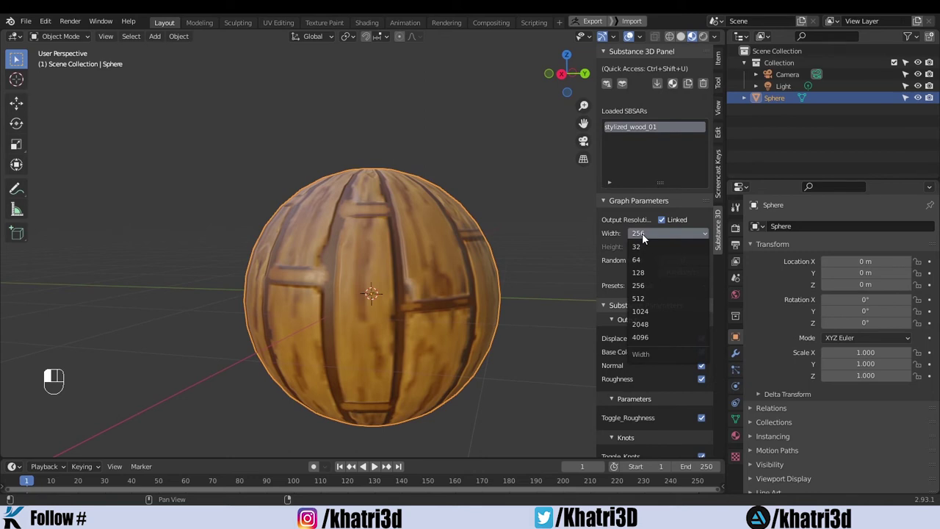
{"action": "left_click", "coordinate": [647, 310]}
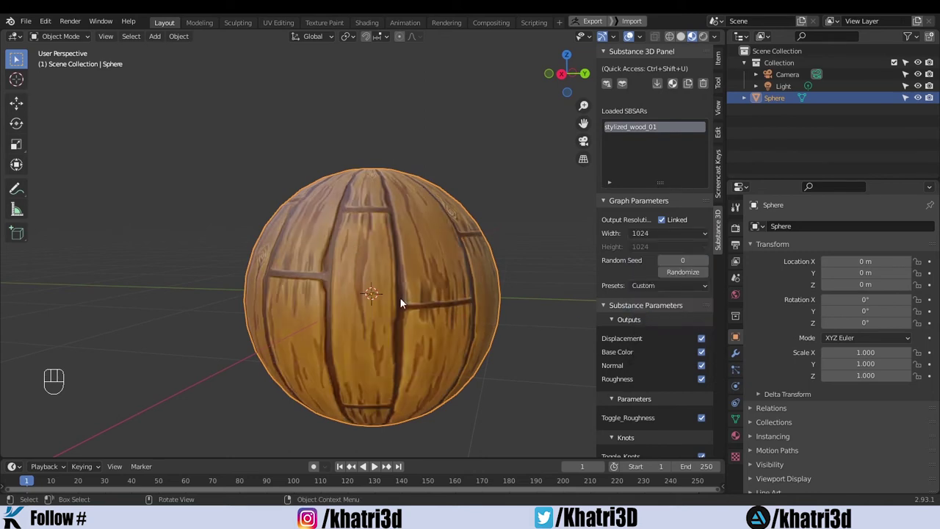
{"action": "scroll", "coordinate": [453, 278], "scroll_direction": "down", "scroll_amount": 3}
{"action": "middle_click_drag", "start_coordinate": [453, 279], "coordinate": [435, 274], "text": "shift"}
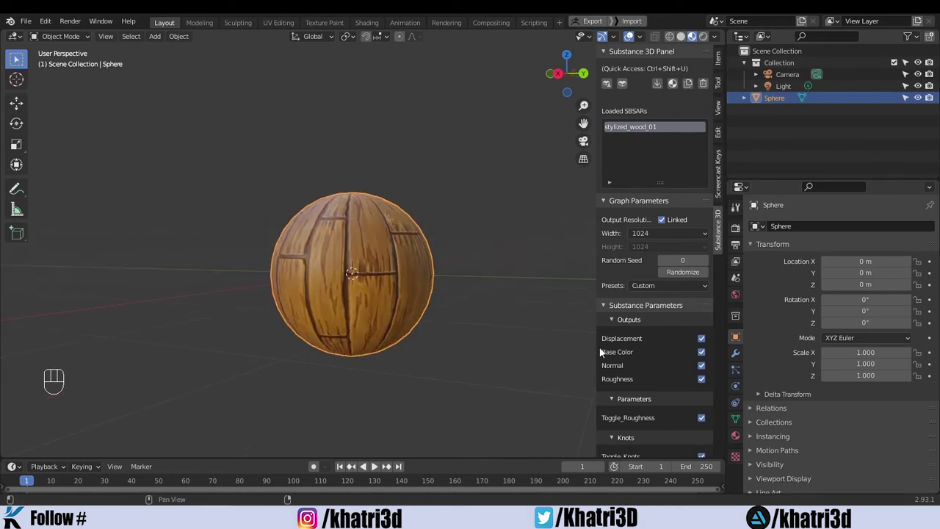
Set the knots' second offset value to 0.70 and scale to 0.40, and the plank tiling to 4 in X and 14 in Y
{"action": "scroll", "coordinate": [646, 370], "scroll_direction": "down", "scroll_amount": 5}
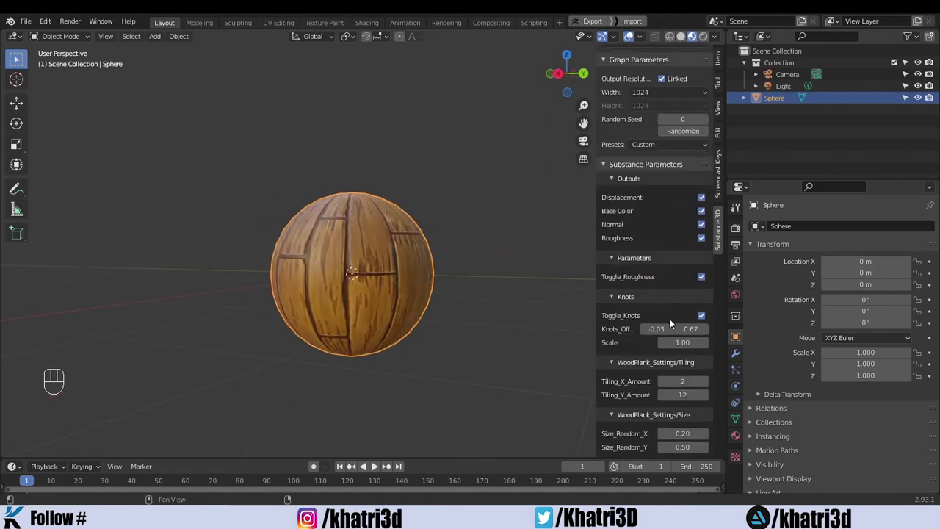
{"action": "mouse_move", "coordinate": [689, 328]}
{"action": "left_mouse_down"}
{"action": "mouse_move", "coordinate": [650, 344]}
{"action": "mouse_move", "coordinate": [696, 342]}
{"action": "left_mouse_up"}
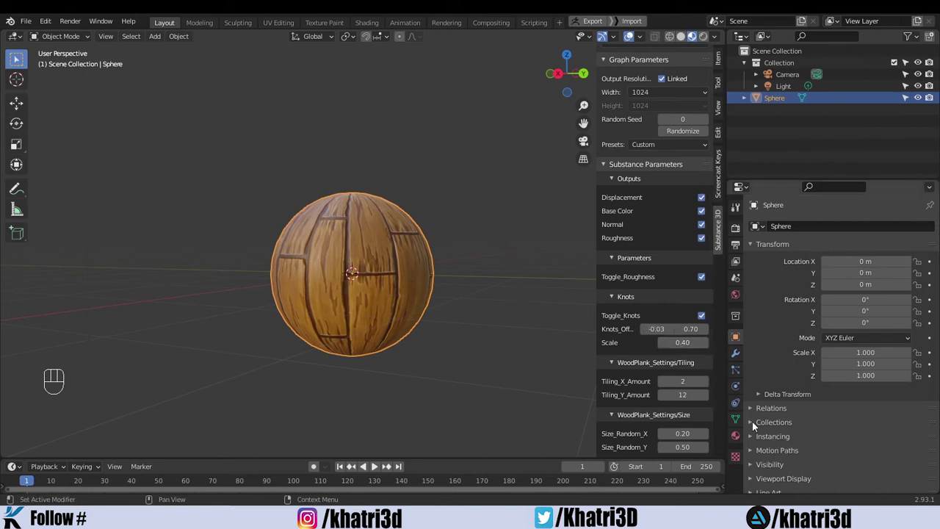
{"action": "left_click", "coordinate": [686, 382]}
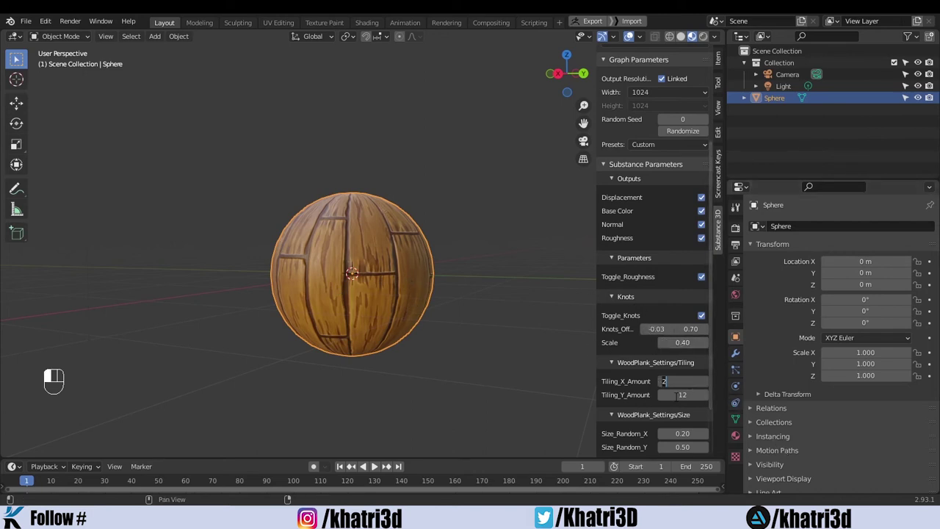
{"action": "left_click", "coordinate": [681, 396]}
{"action": "mouse_move", "coordinate": [680, 397]}
{"action": "left_mouse_down"}
{"action": "mouse_move", "coordinate": [691, 397]}
{"action": "mouse_move", "coordinate": [683, 379]}
{"action": "left_mouse_up"}
{"action": "scroll", "coordinate": [344, 237], "scroll_direction": "down", "scroll_amount": 3}
{"action": "middle_click_drag", "start_coordinate": [344, 237], "coordinate": [304, 279]}
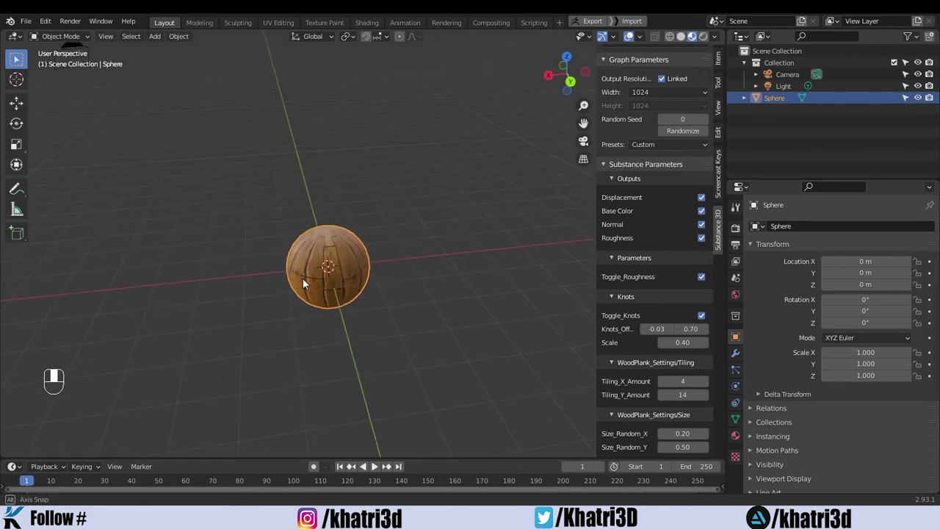
Set the wood planks' saturation to 0.48 and inspect the updated material around the sphere
{"action": "scroll", "coordinate": [633, 336], "scroll_direction": "down", "scroll_amount": 3}
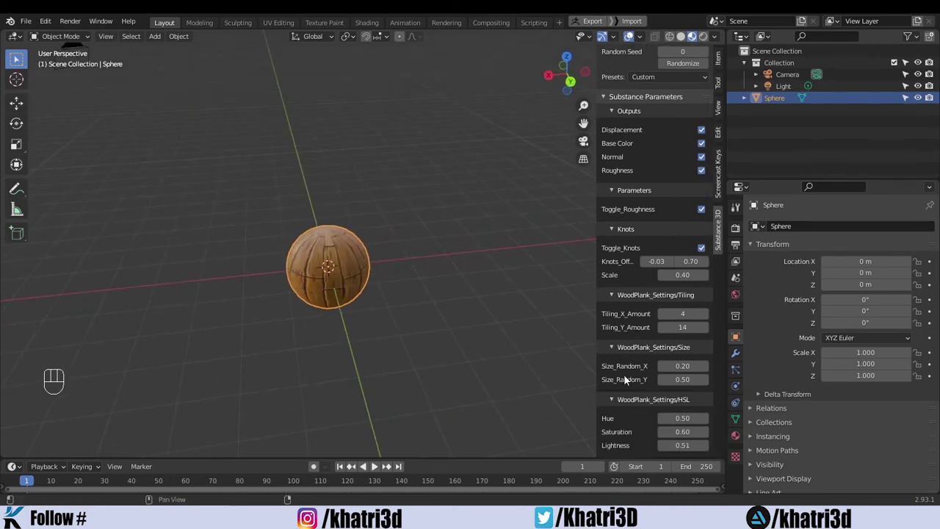
{"action": "scroll", "coordinate": [362, 307], "scroll_direction": "up", "scroll_amount": 3}
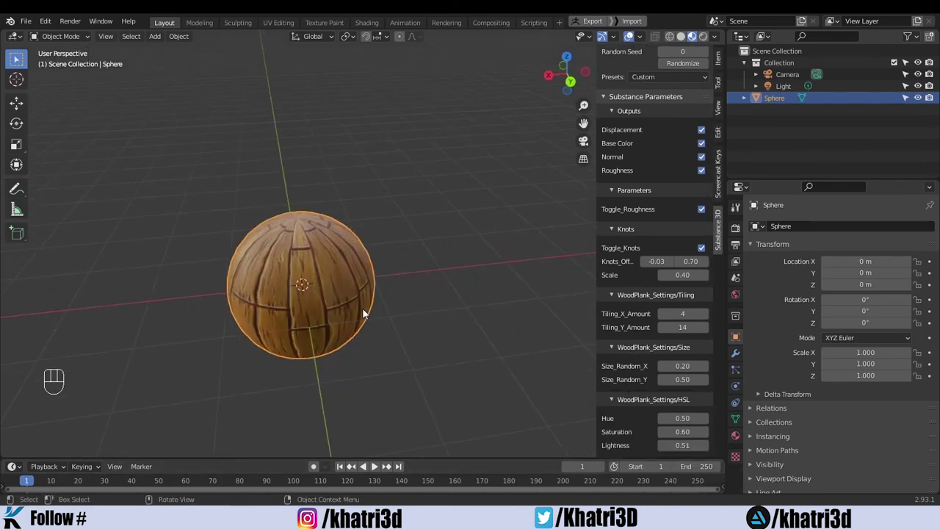
{"action": "middle_click_drag", "start_coordinate": [362, 307], "coordinate": [424, 272]}
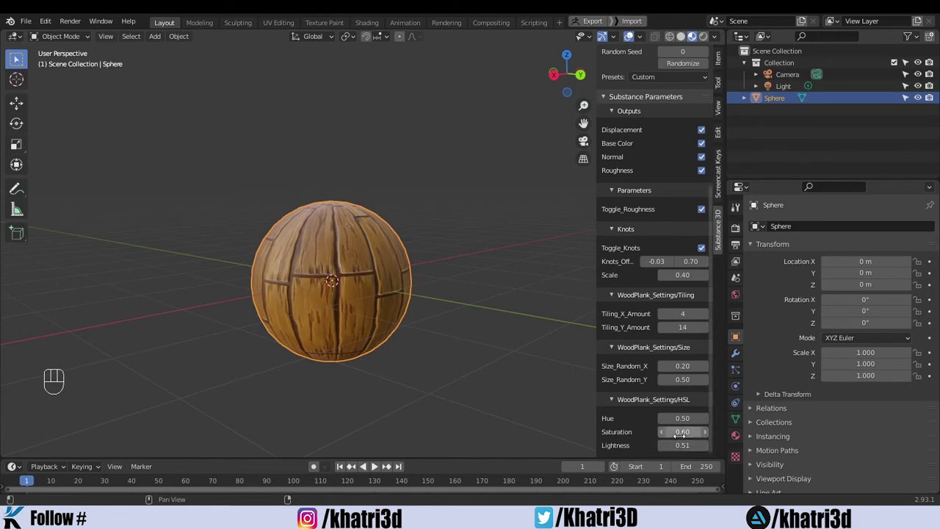
{"action": "mouse_move", "coordinate": [689, 433]}
{"action": "left_mouse_down"}
{"action": "mouse_move", "coordinate": [672, 433]}
{"action": "mouse_move", "coordinate": [690, 432]}
{"action": "left_mouse_up"}
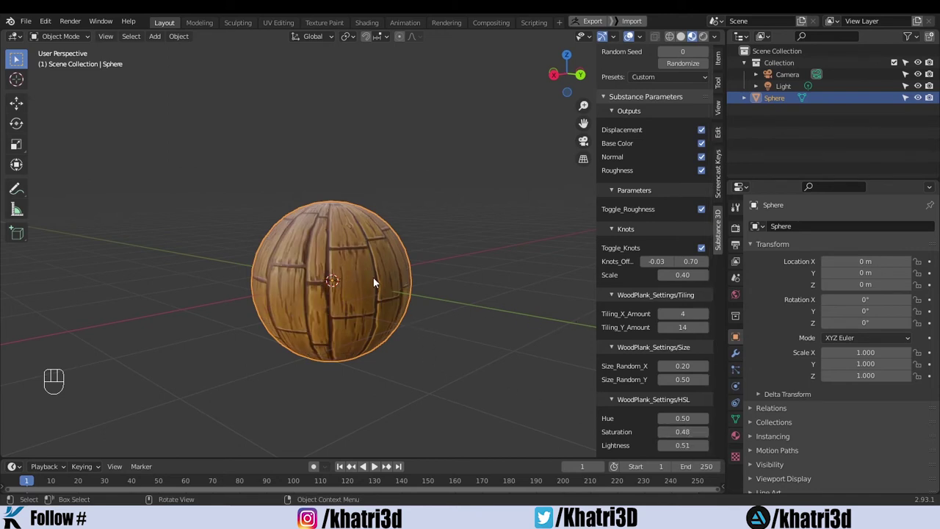
{"action": "middle_click_drag", "start_coordinate": [373, 277], "coordinate": [408, 284]}
{"action": "scroll", "coordinate": [382, 246], "scroll_direction": "up", "scroll_amount": 2}
{"action": "scroll", "coordinate": [386, 246], "scroll_direction": "down", "scroll_amount": 1}
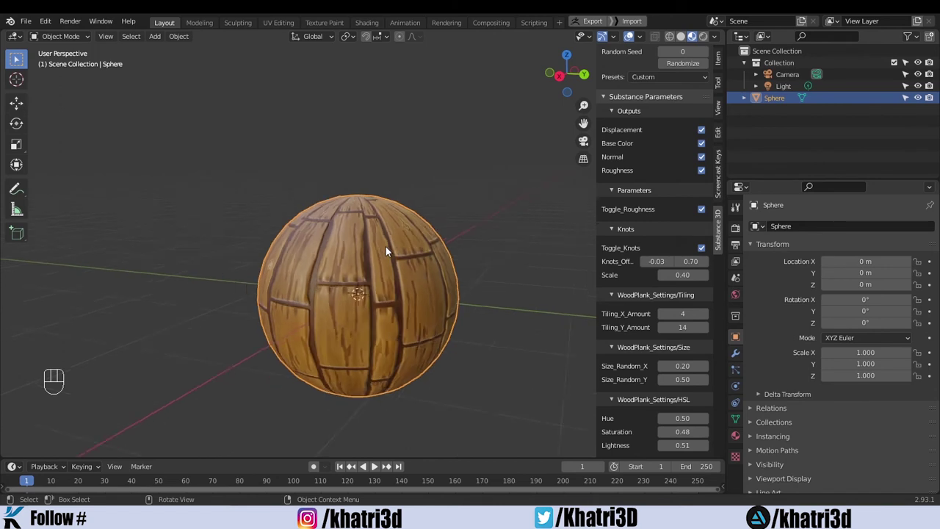
{"action": "scroll", "coordinate": [378, 261], "scroll_direction": "down", "scroll_amount": 2}
{"action": "scroll", "coordinate": [361, 288], "scroll_direction": "up", "scroll_amount": 1}
{"action": "middle_click_drag", "start_coordinate": [398, 271], "coordinate": [371, 290]}
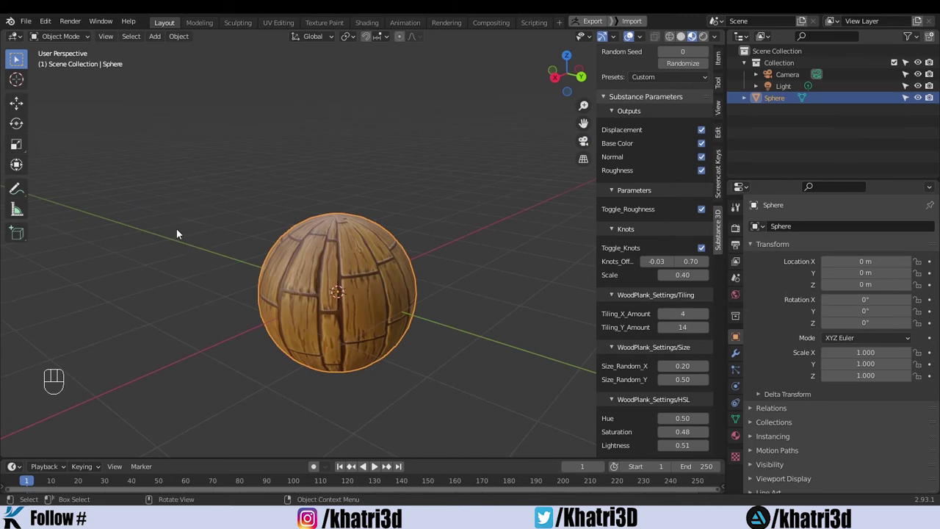
Duplicate the wooden sphere and place the copy about 2.33 m away in the negative Y direction
{"action": "scroll", "coordinate": [335, 317], "scroll_direction": "up", "scroll_amount": 3}
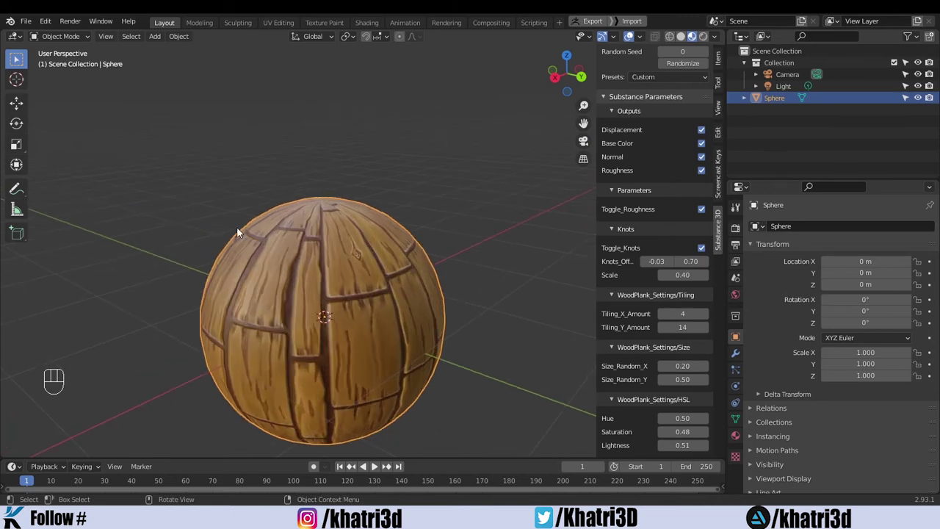
{"action": "scroll", "coordinate": [254, 244], "scroll_direction": "down", "scroll_amount": 3}
{"action": "middle_click_drag", "start_coordinate": [218, 250], "coordinate": [272, 239]}
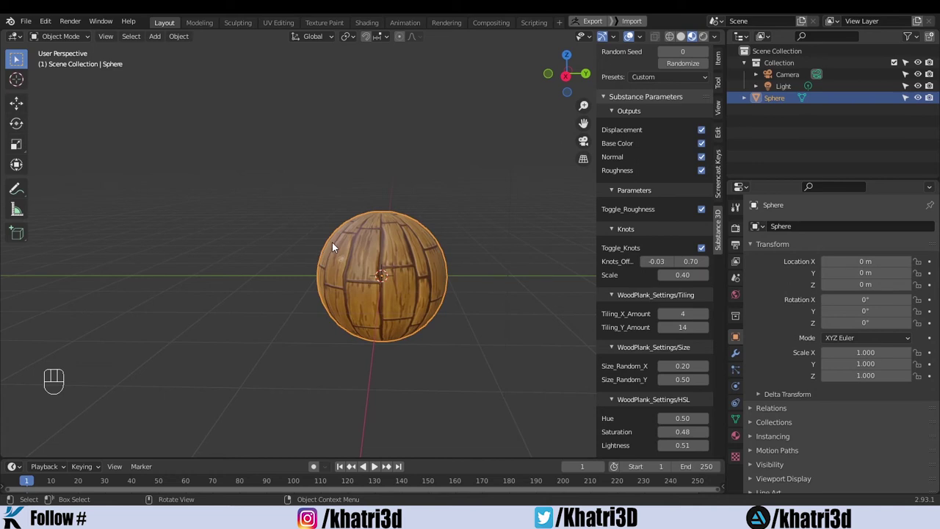
{"action": "key", "text": "shift+d"}
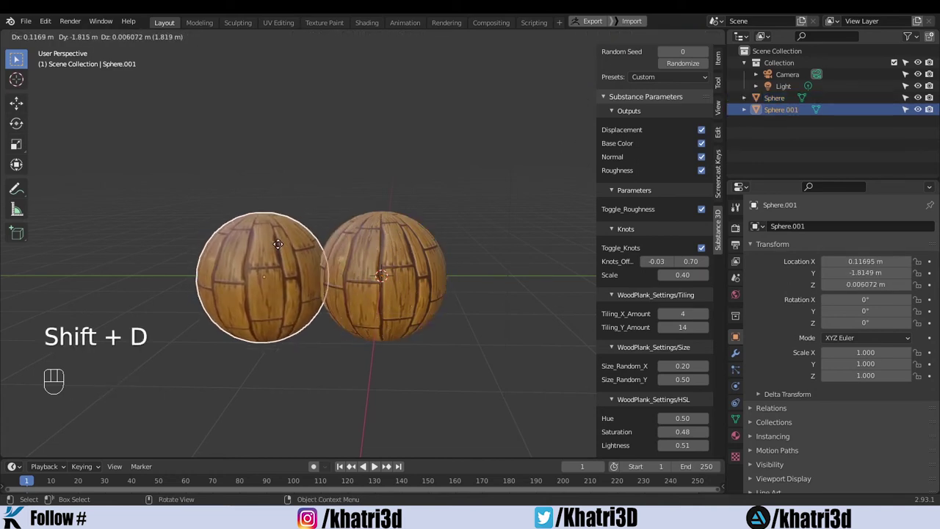
{"action": "key", "text": "y"}
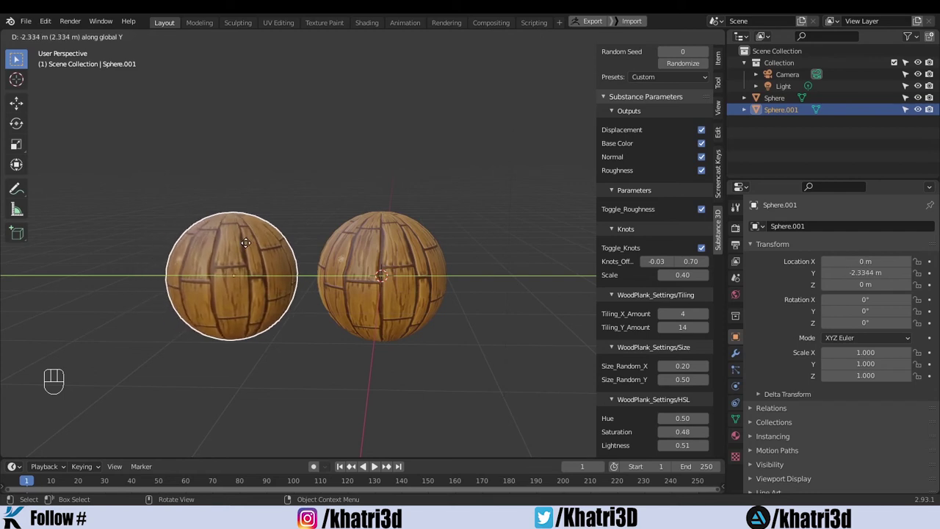
{"action": "left_click", "coordinate": [242, 240]}
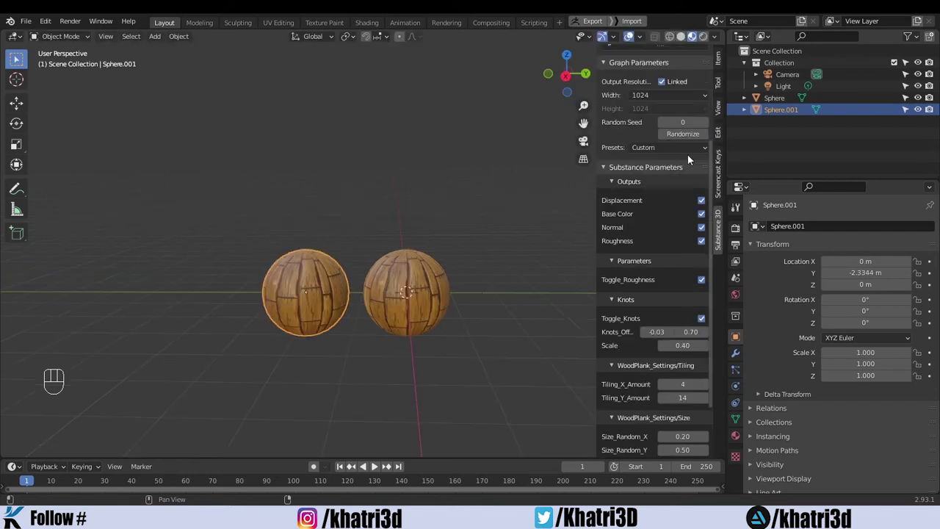
Load metal_painted_barrel.sbsar from the metal_painted_barrel folder inside Materials as a new Substance material
{"action": "scroll", "coordinate": [688, 157], "scroll_direction": "up", "scroll_amount": 5}
{"action": "scroll", "coordinate": [687, 155], "scroll_direction": "up", "scroll_amount": 1}
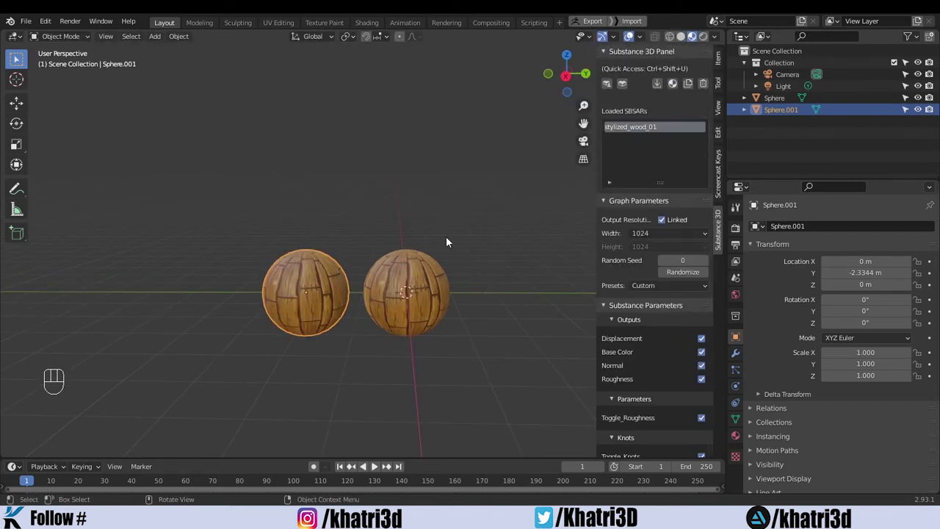
{"action": "middle_click_drag", "start_coordinate": [452, 215], "coordinate": [477, 209]}
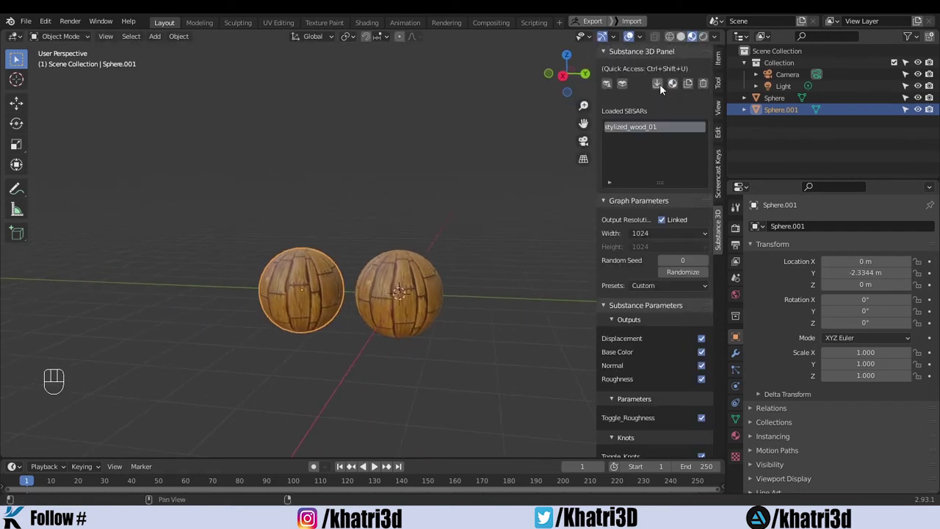
{"action": "left_click", "coordinate": [658, 84]}
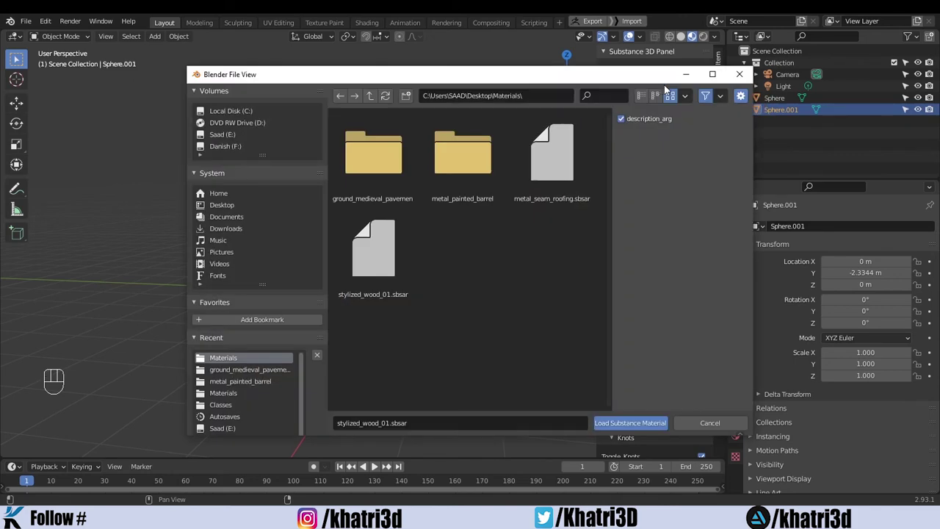
{"action": "double_click", "coordinate": [474, 161]}
{"action": "left_click", "coordinate": [476, 184]}
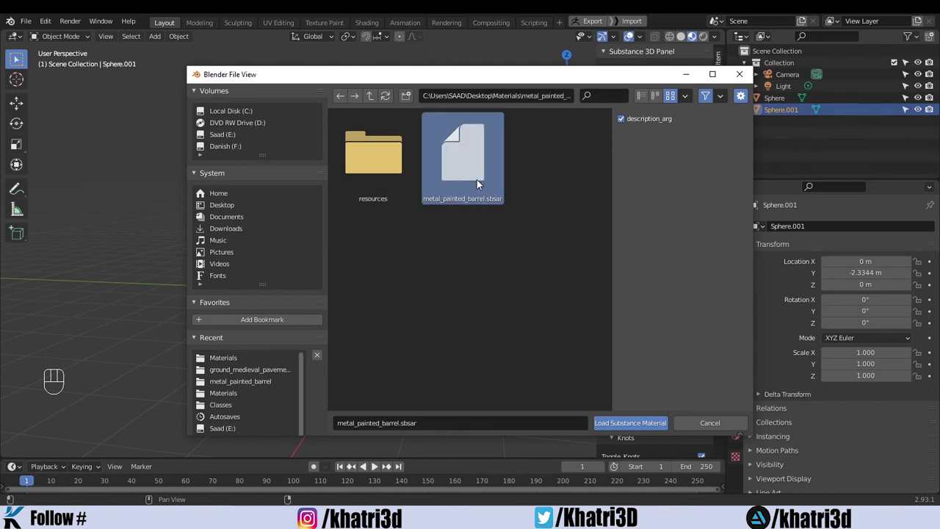
{"action": "left_click", "coordinate": [641, 425]}
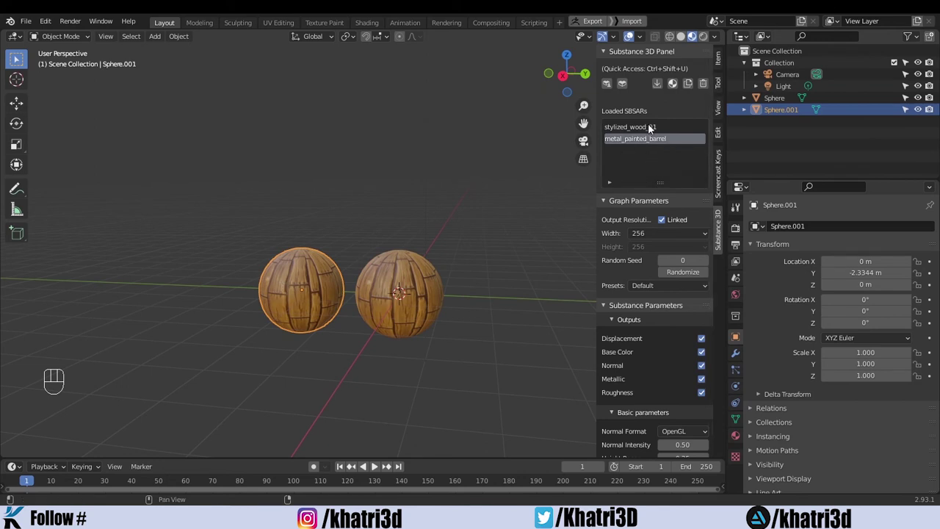
Attach the metal_painted_barrel material to the duplicated sphere and compare it with the wooden sphere
{"action": "left_click", "coordinate": [672, 83]}
{"action": "scroll", "coordinate": [338, 297], "scroll_direction": "up", "scroll_amount": 3}
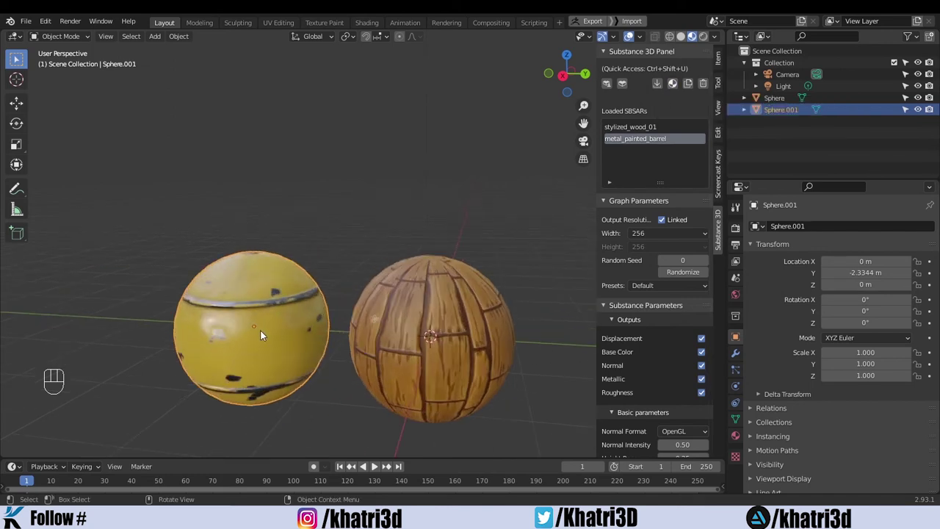
{"action": "scroll", "coordinate": [647, 356], "scroll_direction": "down", "scroll_amount": 5}
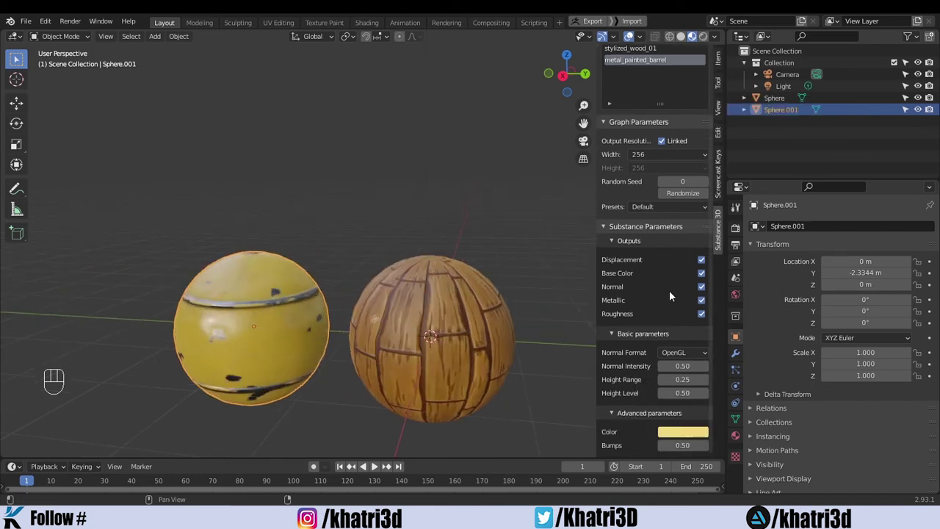
{"action": "left_click", "coordinate": [432, 332]}
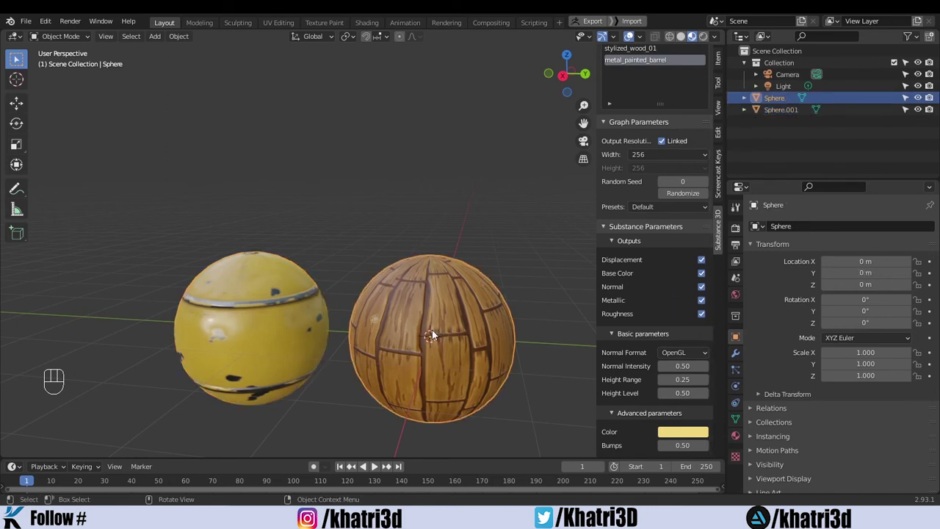
{"action": "left_click", "coordinate": [276, 350]}
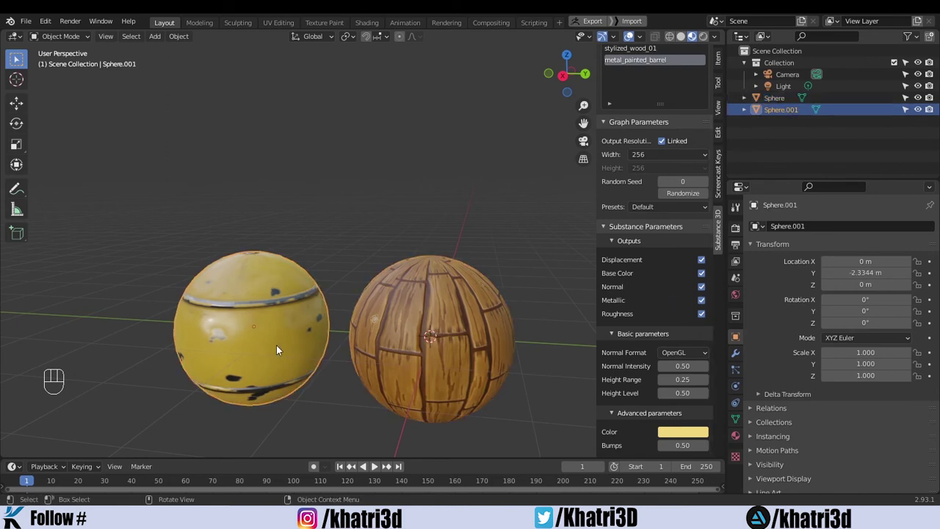
{"action": "scroll", "coordinate": [353, 335], "scroll_direction": "up", "scroll_amount": 2}
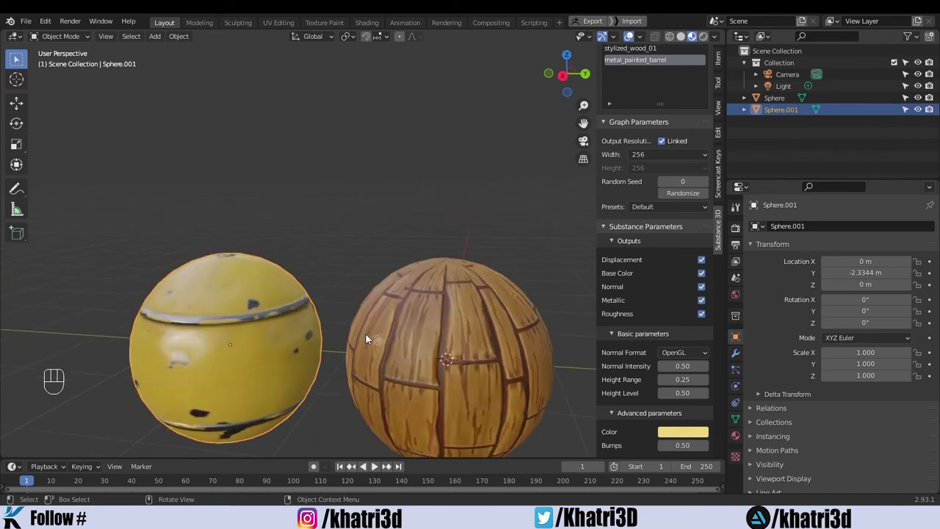
Try changing the hue of the metal_painted_barrel material's color to 0.159
{"action": "left_click", "coordinate": [675, 433]}
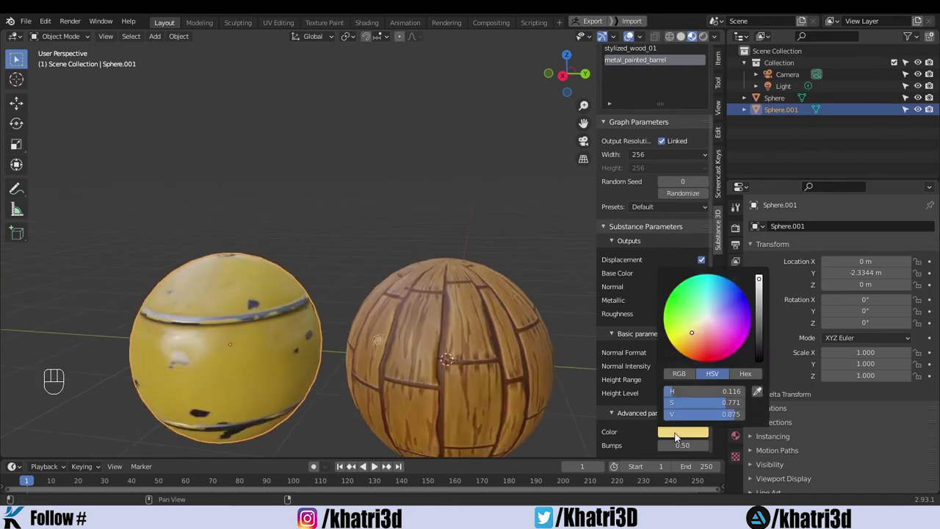
{"action": "left_click", "coordinate": [677, 390]}
{"action": "type", "text": "0.159"}
{"action": "key", "text": "Return"}
{"action": "left_click_drag", "start_coordinate": [677, 391], "coordinate": [672, 391]}
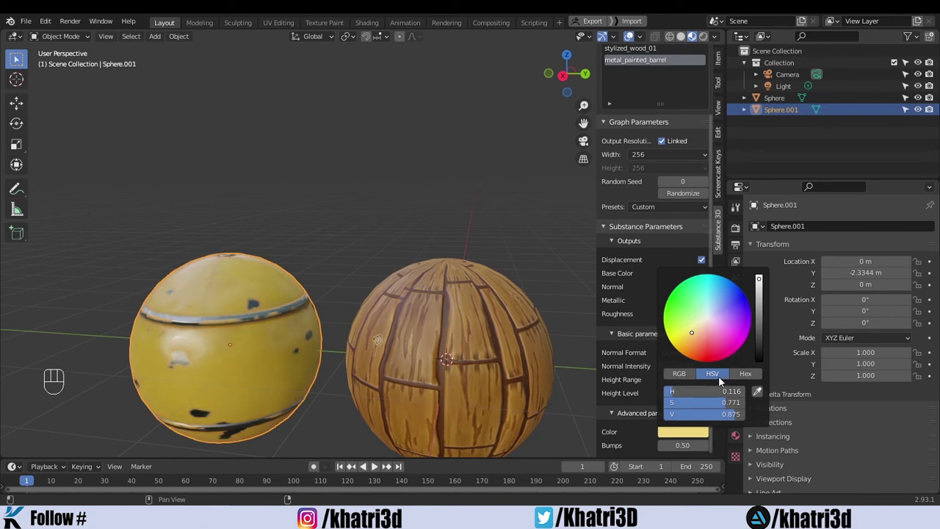
{"action": "left_click", "coordinate": [628, 420]}
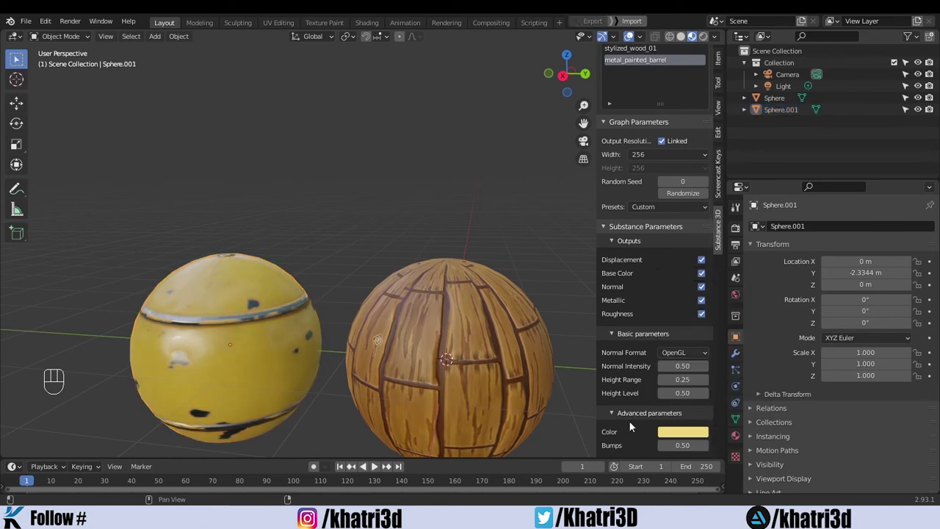
Set the metal_painted_barrel material's normal intensity to 0.68, height range to 0.55 and bumps to 0.98
{"action": "left_click_drag", "start_coordinate": [671, 365], "coordinate": [694, 379]}
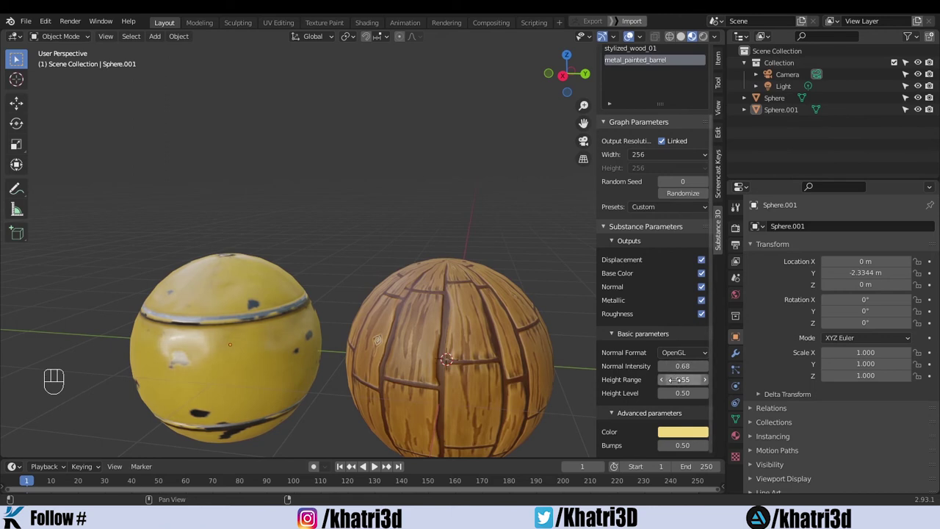
{"action": "left_click_drag", "start_coordinate": [677, 446], "coordinate": [693, 445]}
{"action": "scroll", "coordinate": [389, 257], "scroll_direction": "down", "scroll_amount": 3}
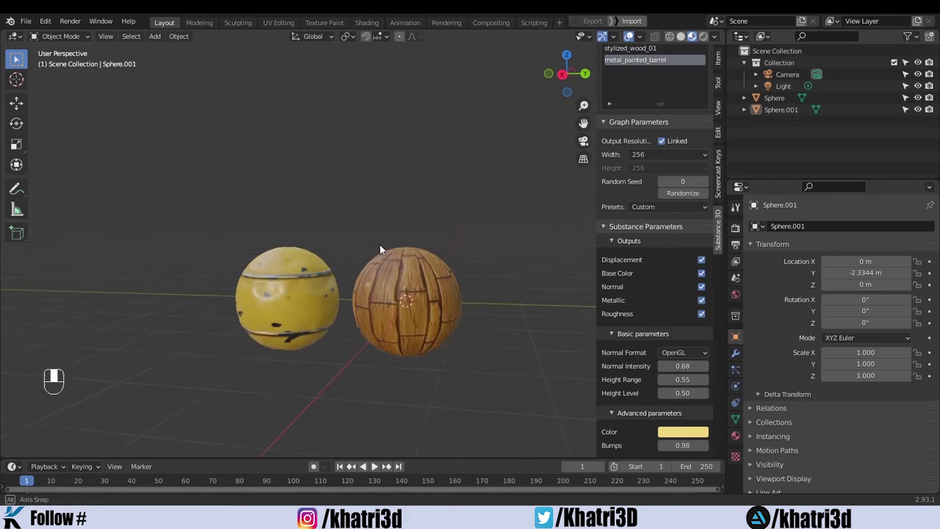
{"action": "middle_click_drag", "start_coordinate": [380, 244], "coordinate": [361, 275]}
Duplicate the yellow barrel sphere along the Y axis and place the copy beyond the wooden sphere at about Y 2.36 m
{"action": "left_click", "coordinate": [320, 289]}
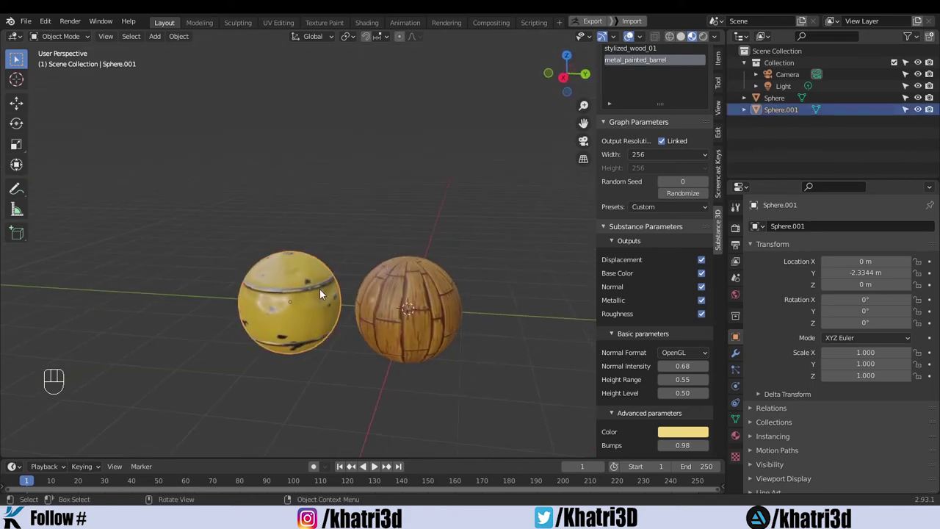
{"action": "middle_click_drag", "start_coordinate": [493, 320], "coordinate": [429, 305], "text": "shift"}
{"action": "key", "text": "shift+d"}
{"action": "key", "text": "y"}
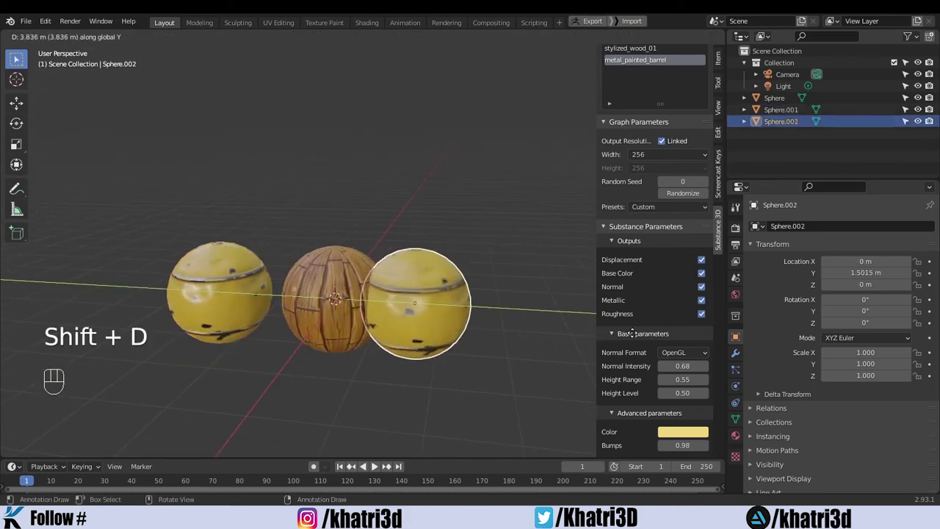
{"action": "left_click", "coordinate": [669, 354]}
{"action": "scroll", "coordinate": [504, 305], "scroll_direction": "up", "scroll_amount": 2}
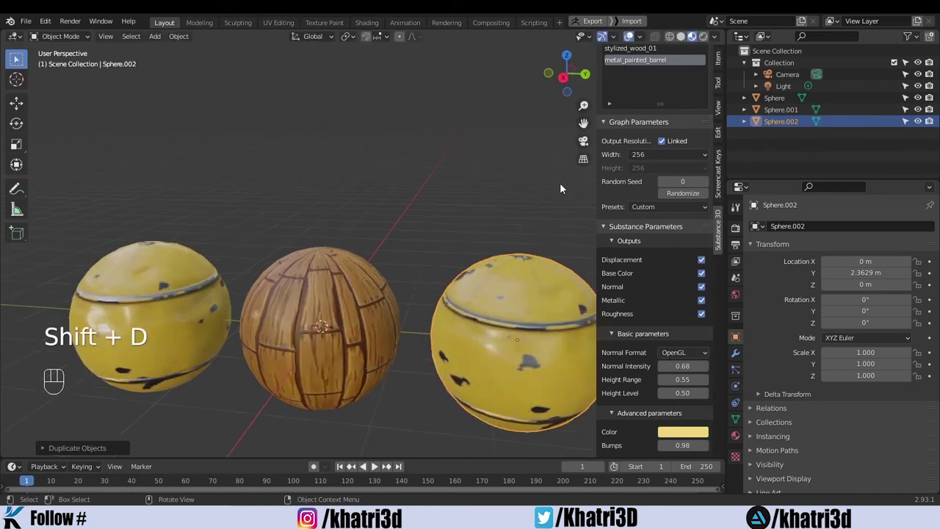
Load ground_medieval_pavement.sbsar from its own folder inside Materials as a third Substance material
{"action": "scroll", "coordinate": [700, 99], "scroll_direction": "up", "scroll_amount": 4}
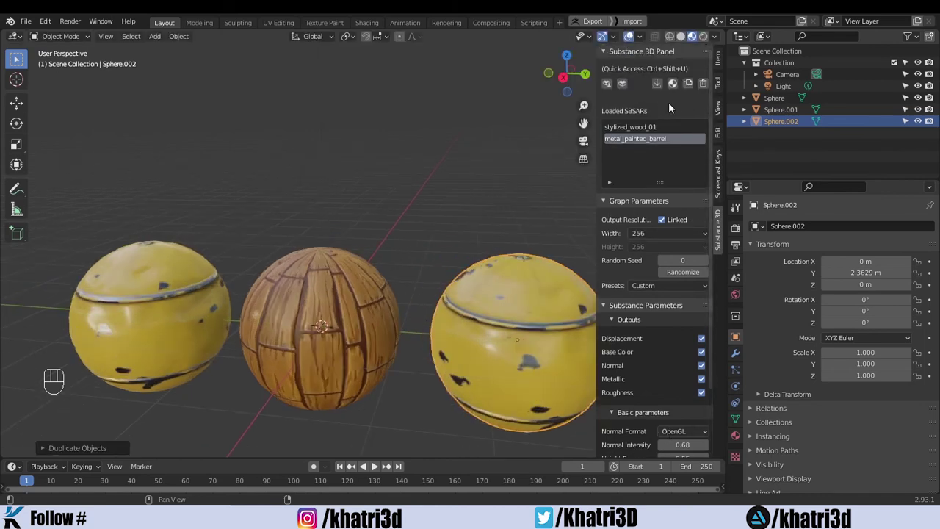
{"action": "left_click", "coordinate": [657, 83]}
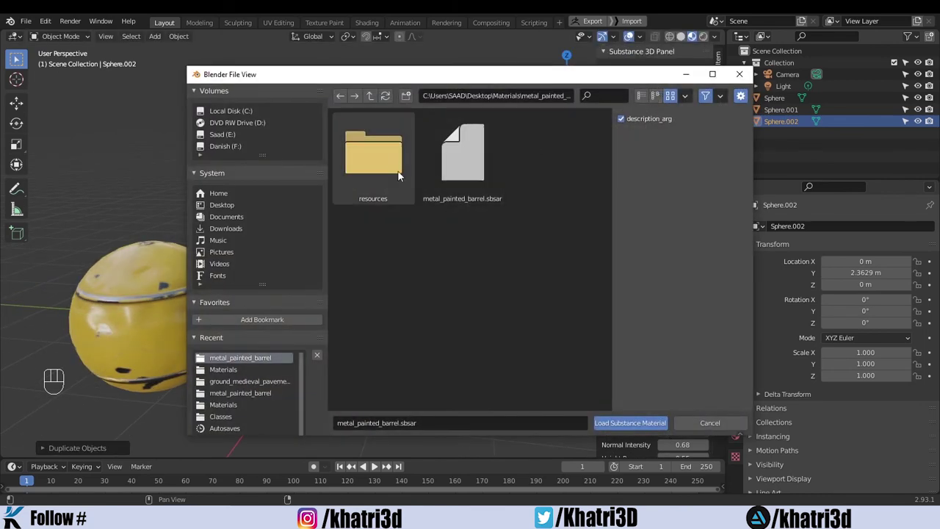
{"action": "left_click", "coordinate": [370, 96]}
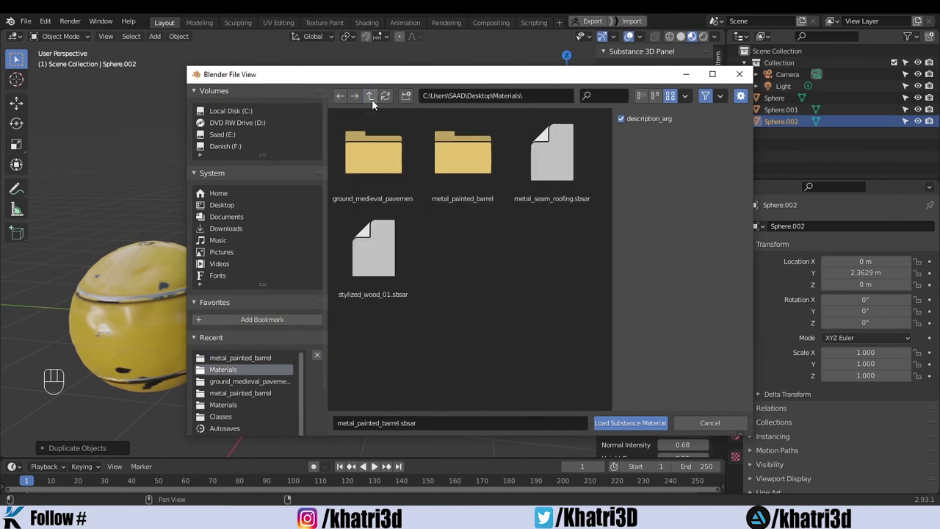
{"action": "double_click", "coordinate": [396, 156]}
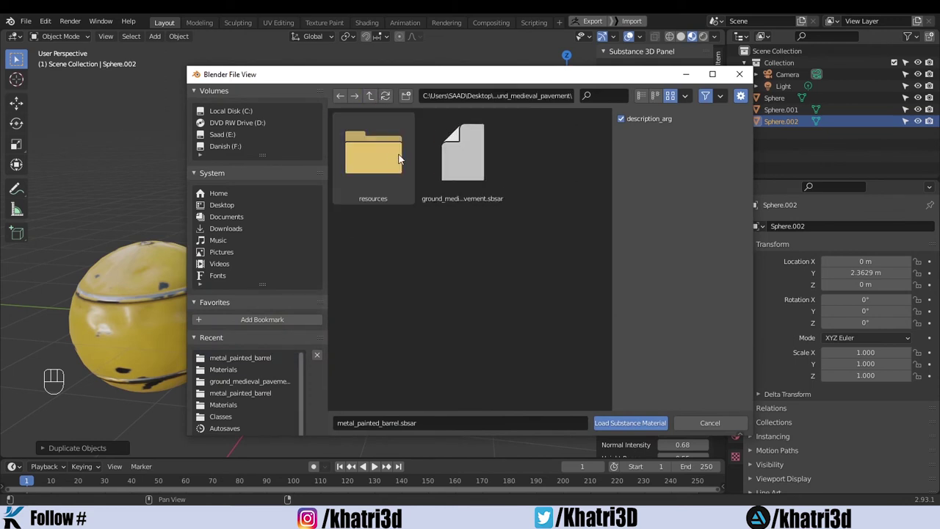
{"action": "left_click", "coordinate": [471, 189]}
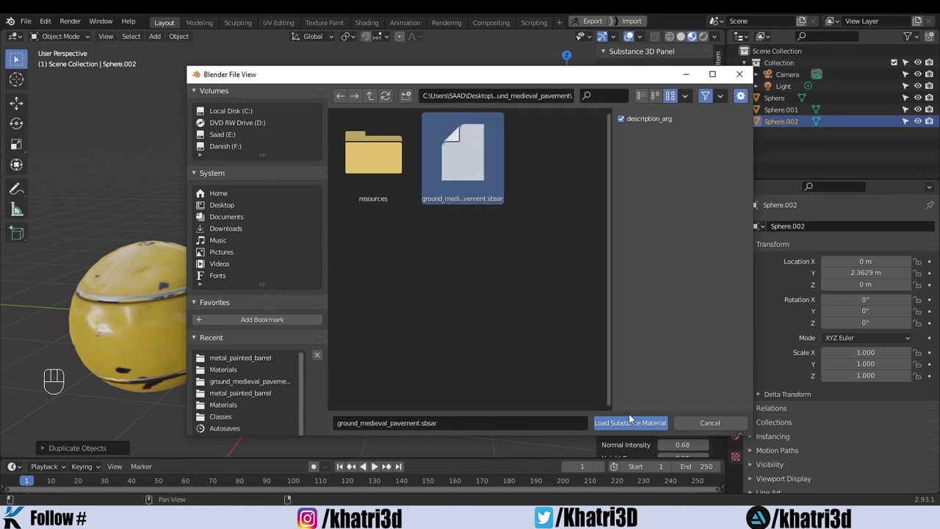
{"action": "left_click", "coordinate": [650, 424]}
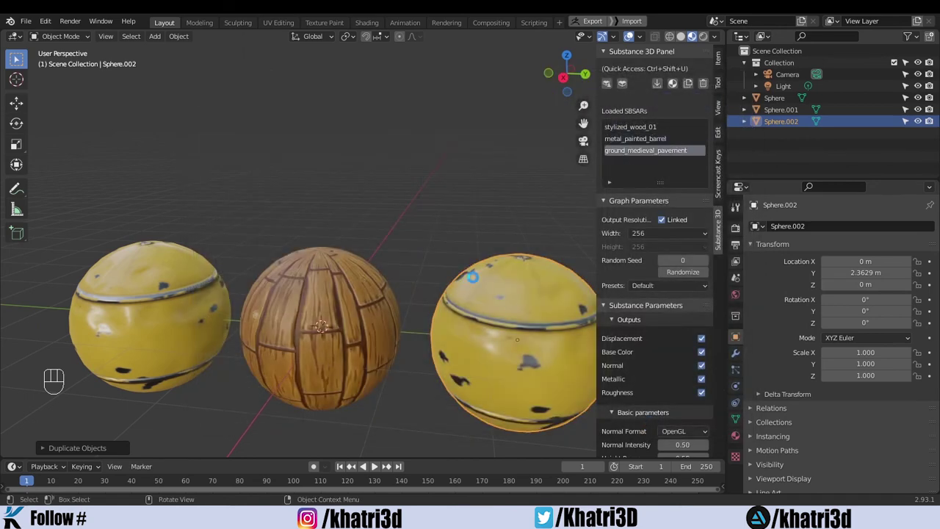
Attach the ground_medieval_pavement material to the newest sphere copy and inspect its surface up close
{"action": "scroll", "coordinate": [477, 277], "scroll_direction": "down", "scroll_amount": 3}
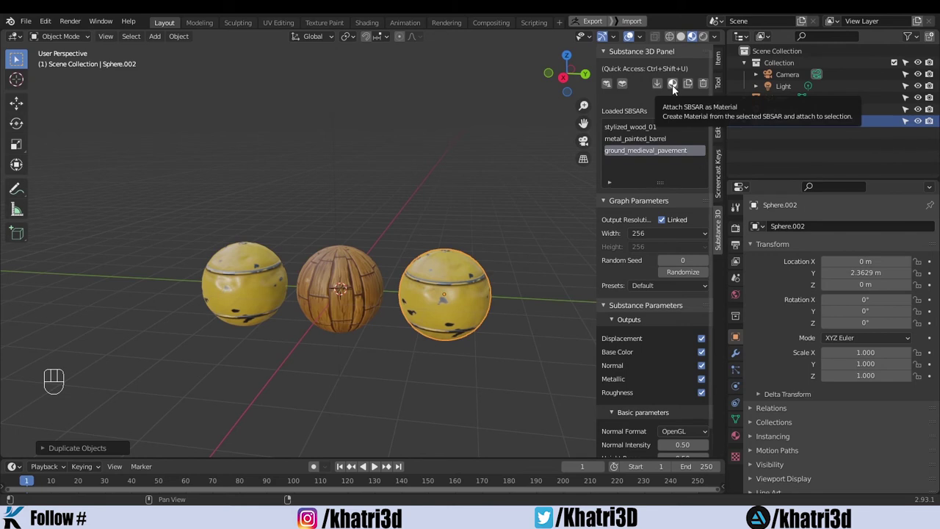
{"action": "left_click", "coordinate": [474, 297]}
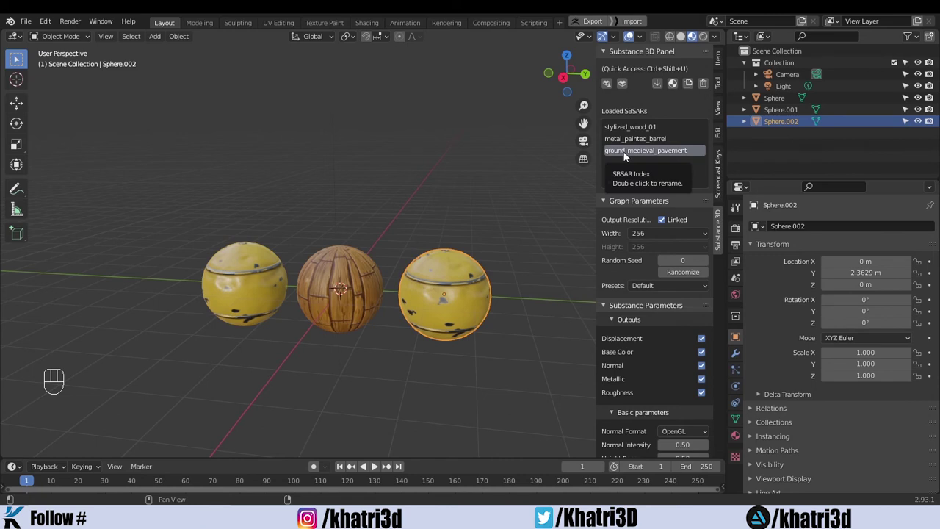
{"action": "left_click", "coordinate": [674, 83]}
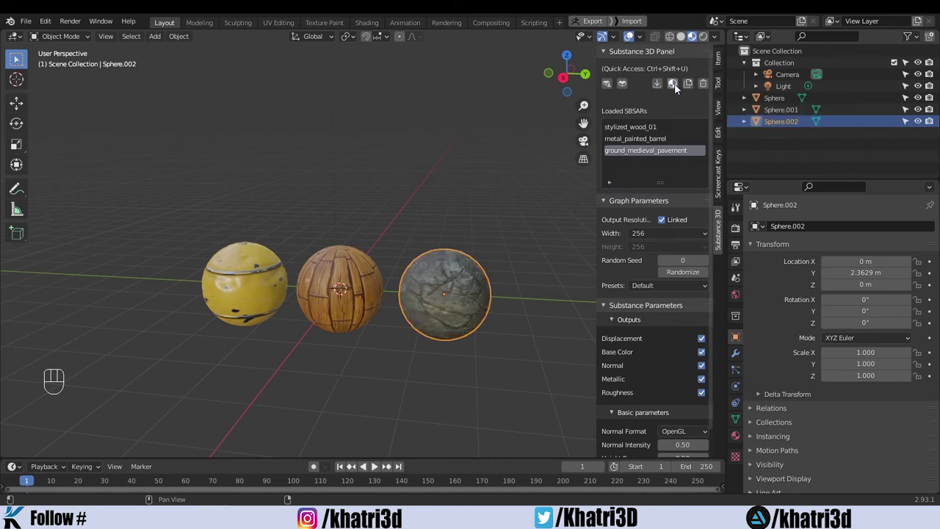
{"action": "scroll", "coordinate": [423, 299], "scroll_direction": "up", "scroll_amount": 3}
{"action": "scroll", "coordinate": [462, 299], "scroll_direction": "down", "scroll_amount": 1}
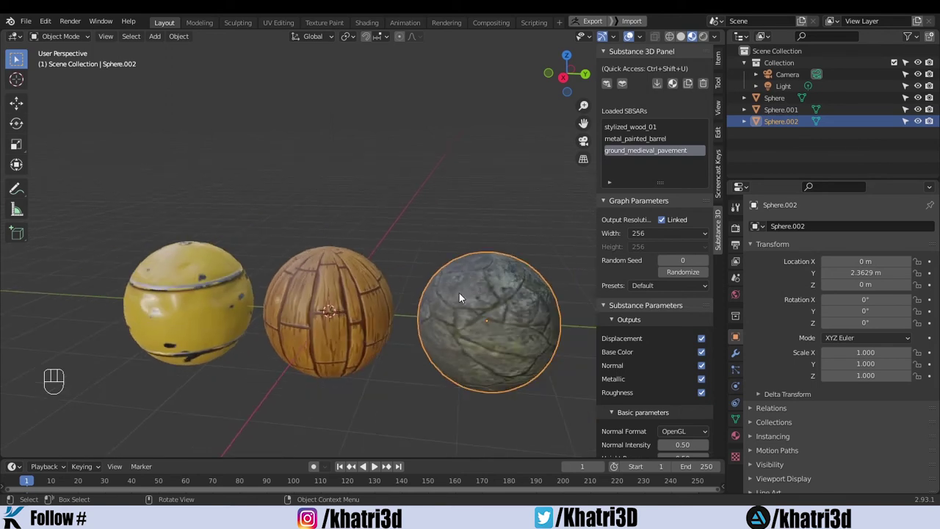
{"action": "middle_click_drag", "start_coordinate": [459, 293], "coordinate": [394, 271], "text": "shift"}
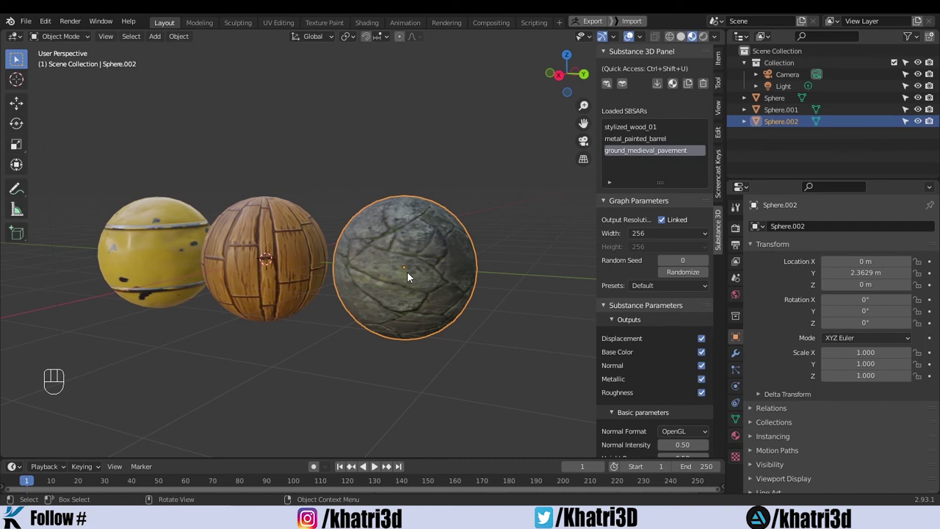
Set the ground_medieval_pavement material's linked output resolution width to 1024 and inspect the sharper texture
{"action": "left_click", "coordinate": [635, 237]}
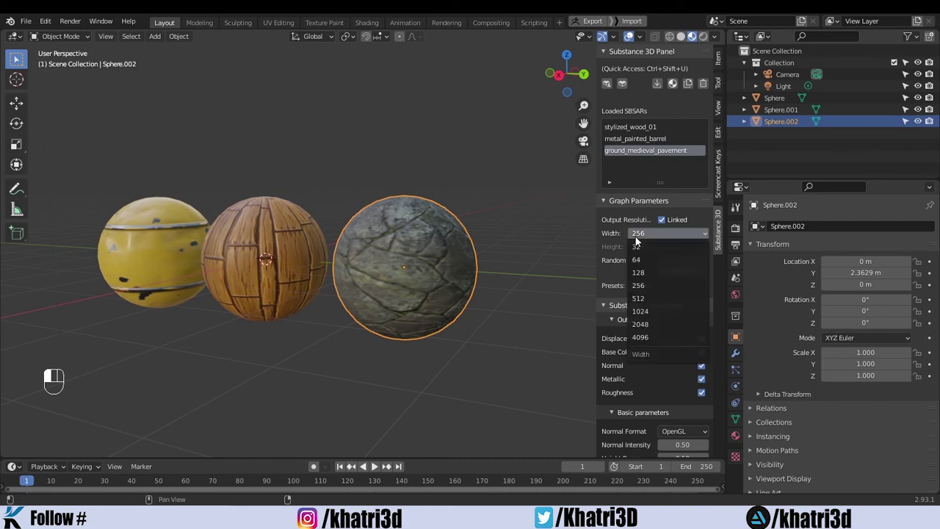
{"action": "left_click", "coordinate": [654, 311]}
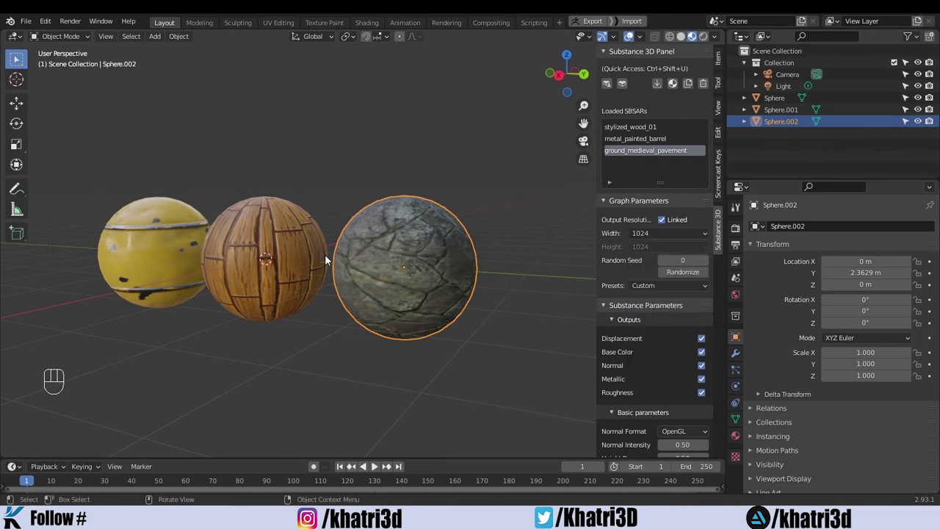
{"action": "scroll", "coordinate": [325, 254], "scroll_direction": "up", "scroll_amount": 1}
{"action": "left_click", "coordinate": [646, 235]}
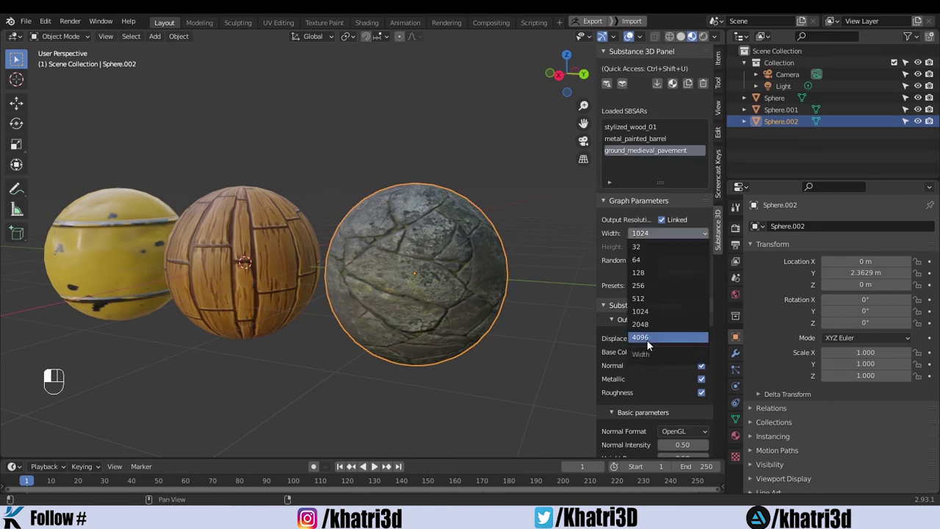
{"action": "left_click", "coordinate": [295, 393]}
{"action": "middle_click_drag", "start_coordinate": [233, 382], "coordinate": [254, 377]}
Try an output resolution width of 2048 on the ground_medieval_pavement material and return it to 1024
{"action": "left_click", "coordinate": [86, 297]}
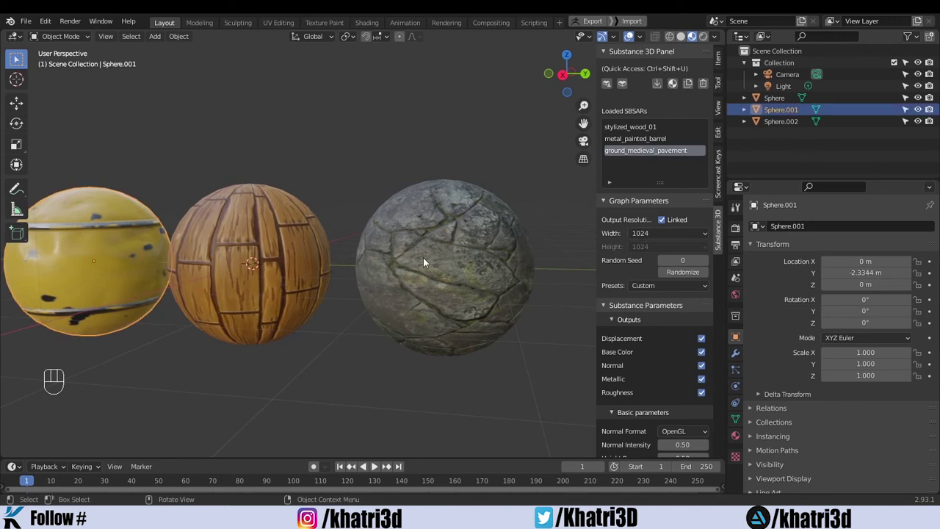
{"action": "left_click", "coordinate": [458, 265]}
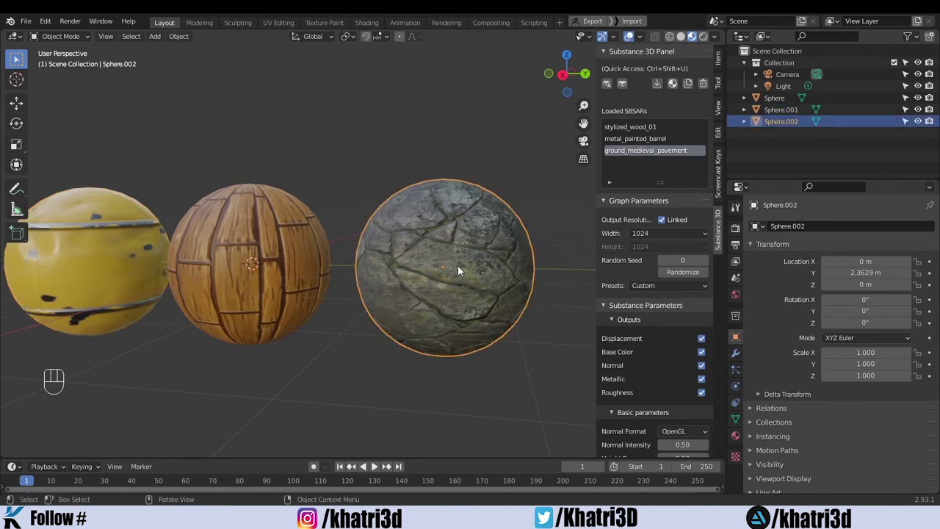
{"action": "middle_click_drag", "start_coordinate": [457, 265], "coordinate": [507, 261]}
{"action": "left_click", "coordinate": [667, 233]}
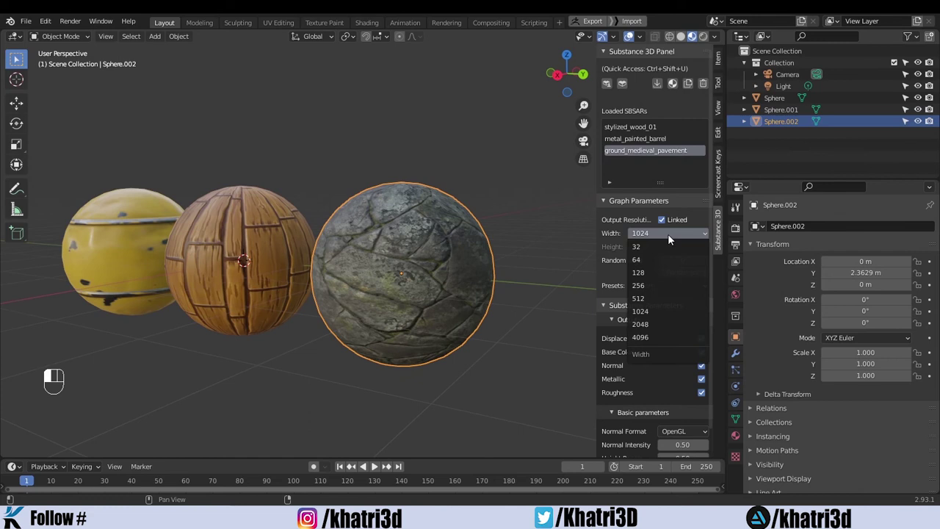
{"action": "left_click", "coordinate": [650, 320]}
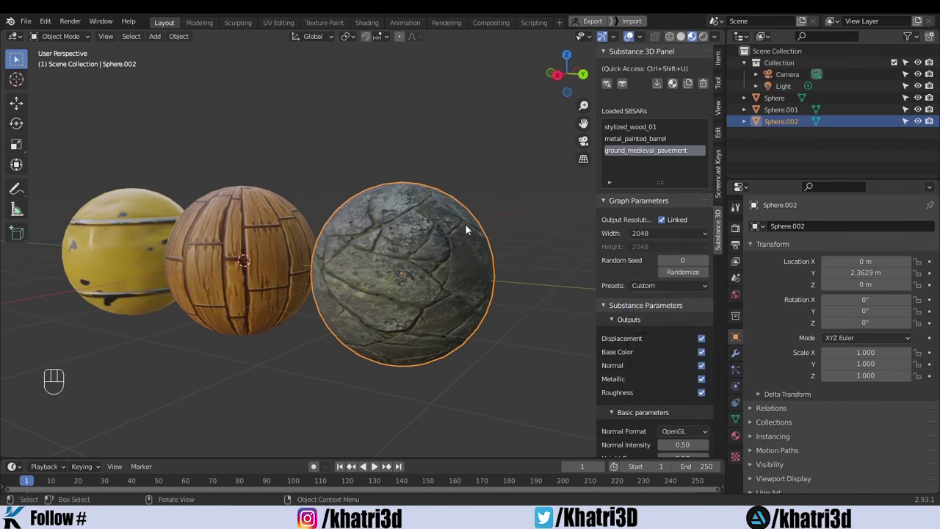
{"action": "left_click", "coordinate": [643, 233]}
{"action": "left_click", "coordinate": [644, 311]}
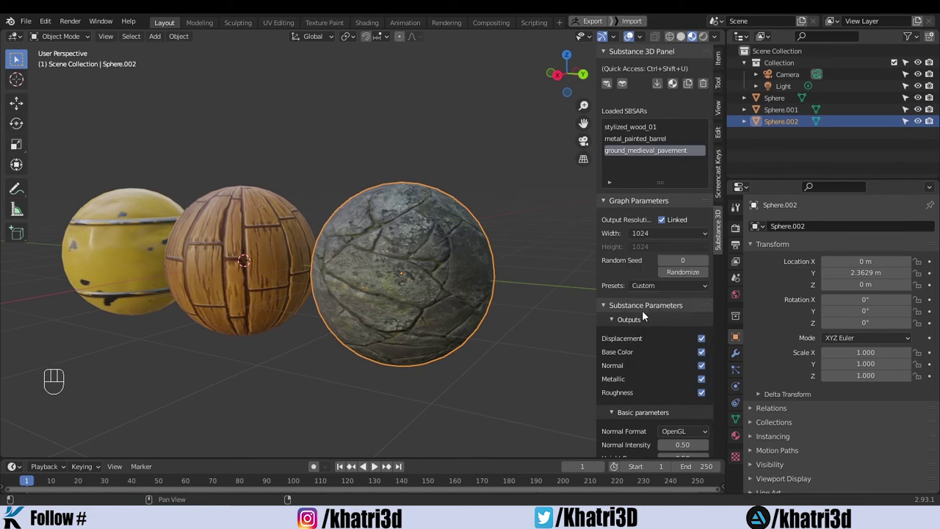
Randomize the random seed of the ground_medieval_pavement material
{"action": "scroll", "coordinate": [477, 271], "scroll_direction": "up", "scroll_amount": 2}
{"action": "scroll", "coordinate": [377, 240], "scroll_direction": "down", "scroll_amount": 3}
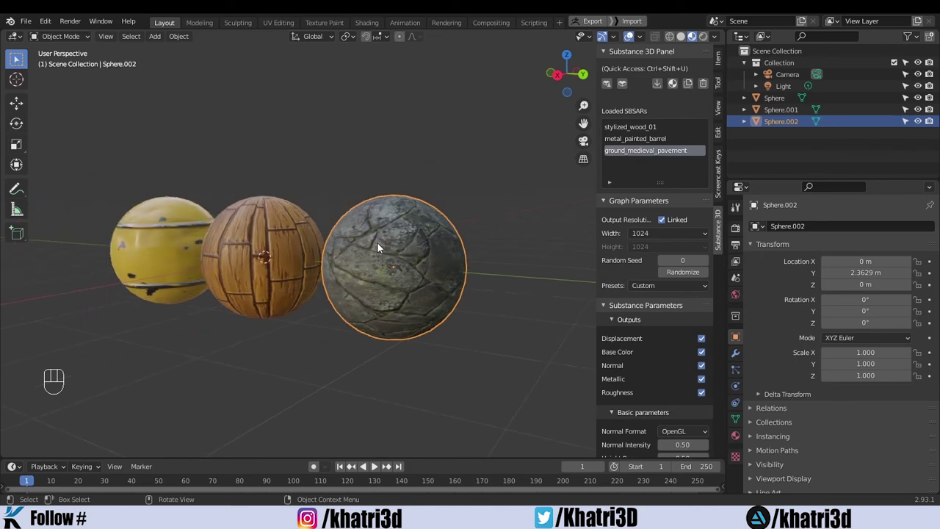
{"action": "middle_click_drag", "start_coordinate": [348, 265], "coordinate": [417, 279], "text": "shift"}
{"action": "scroll", "coordinate": [624, 351], "scroll_direction": "down", "scroll_amount": 1}
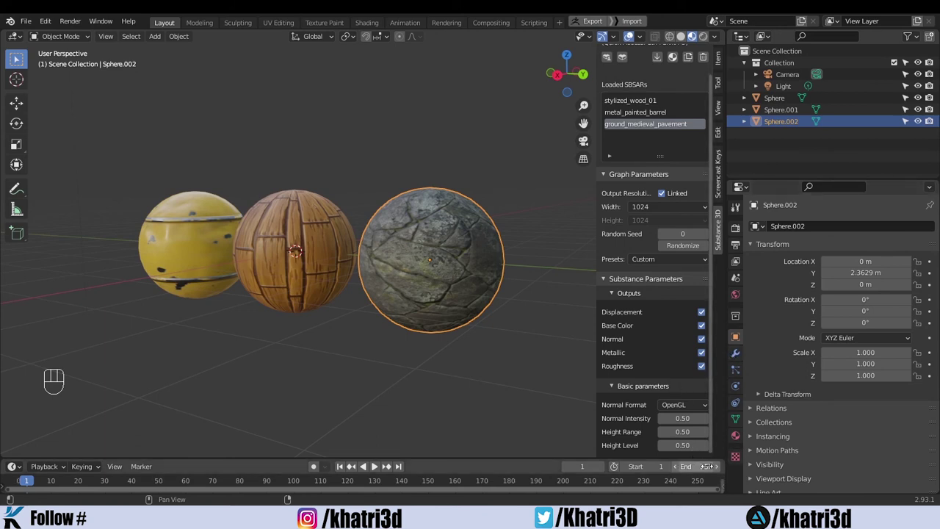
{"action": "left_click", "coordinate": [671, 246]}
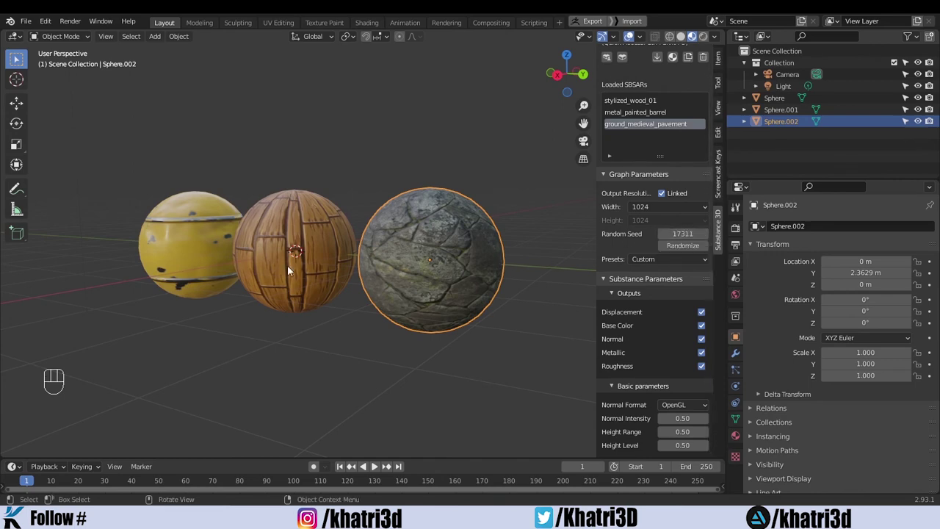
{"action": "left_click", "coordinate": [201, 263]}
{"action": "left_click", "coordinate": [318, 263]}
{"action": "left_click", "coordinate": [403, 270]}
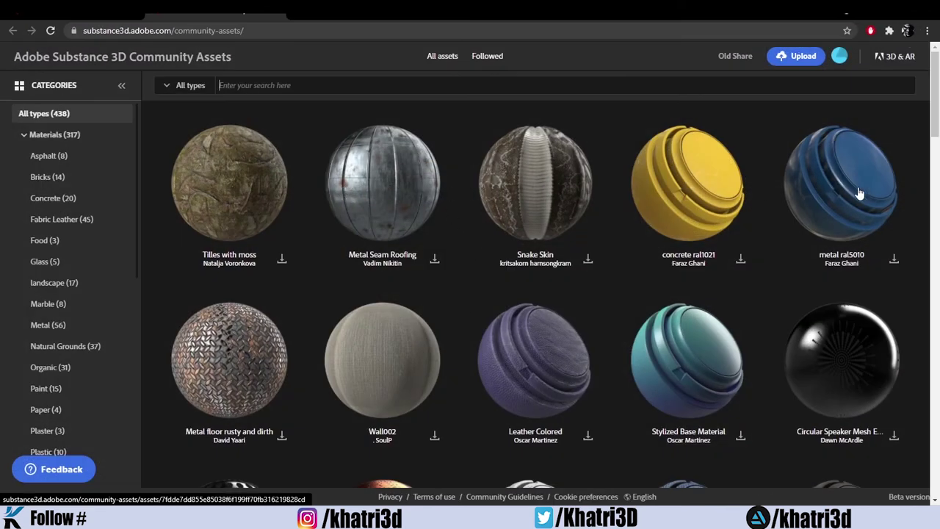
Switch to the browser and look through the materials on the Adobe Substance 3D Community Assets page
{"action": "scroll", "coordinate": [834, 243], "scroll_direction": "down", "scroll_amount": 2}
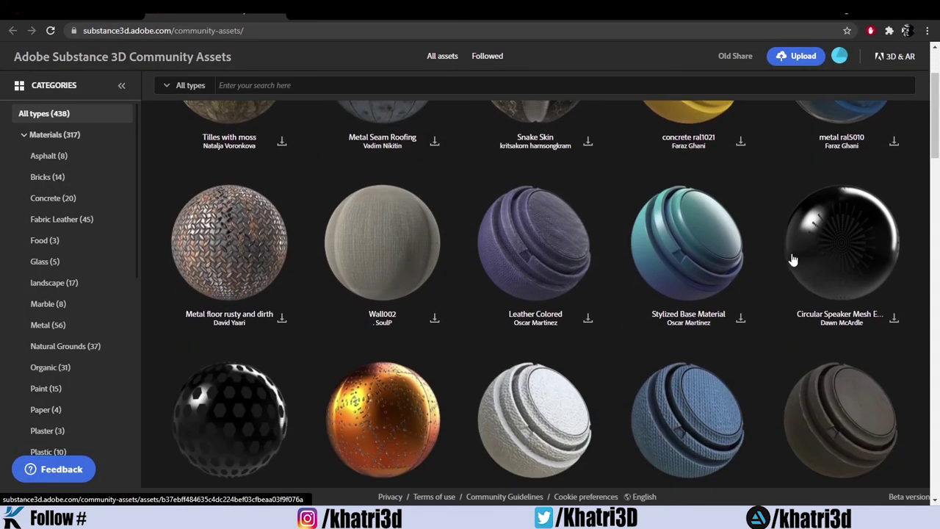
{"action": "scroll", "coordinate": [313, 288], "scroll_direction": "down", "scroll_amount": 1}
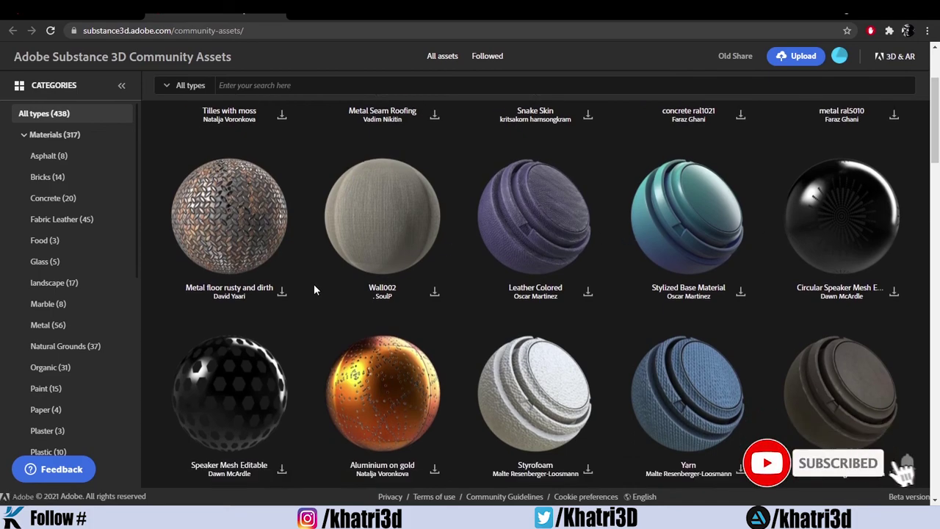
{"action": "scroll", "coordinate": [313, 289], "scroll_direction": "down", "scroll_amount": 6}
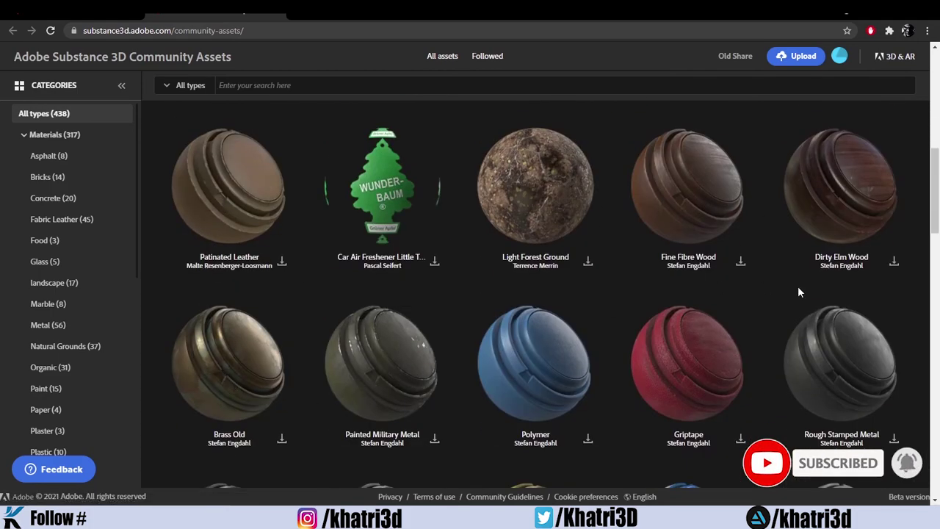
{"action": "scroll", "coordinate": [771, 310], "scroll_direction": "down", "scroll_amount": 3}
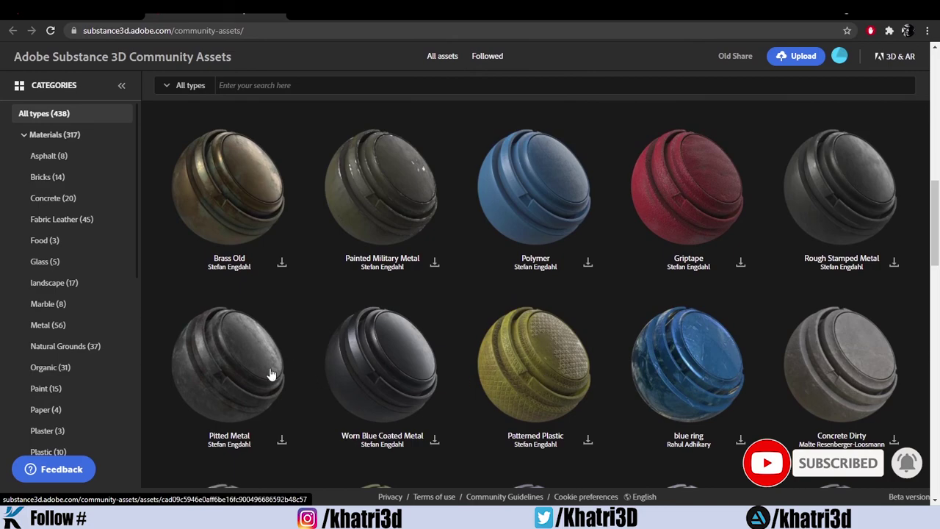
{"action": "scroll", "coordinate": [241, 375], "scroll_direction": "down", "scroll_amount": 4}
{"action": "scroll", "coordinate": [608, 298], "scroll_direction": "down", "scroll_amount": 3}
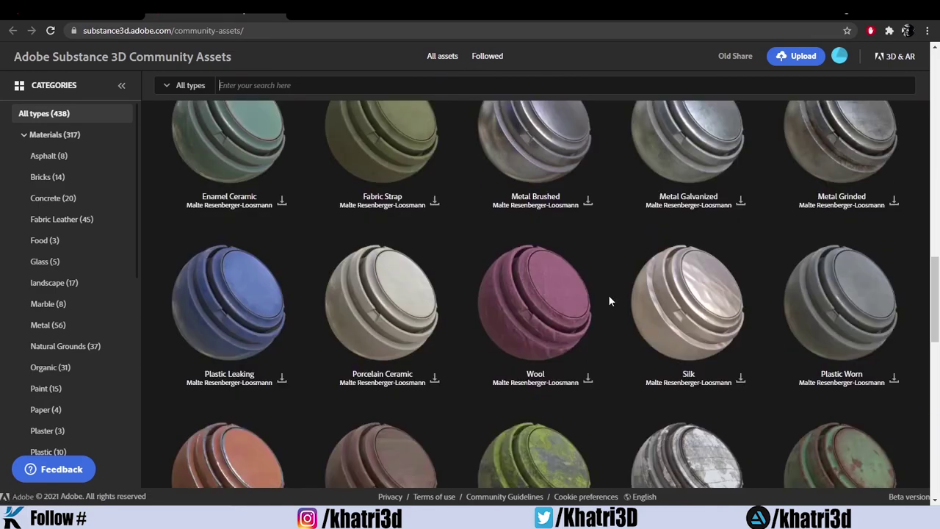
{"action": "scroll", "coordinate": [608, 300], "scroll_direction": "down", "scroll_amount": 2}
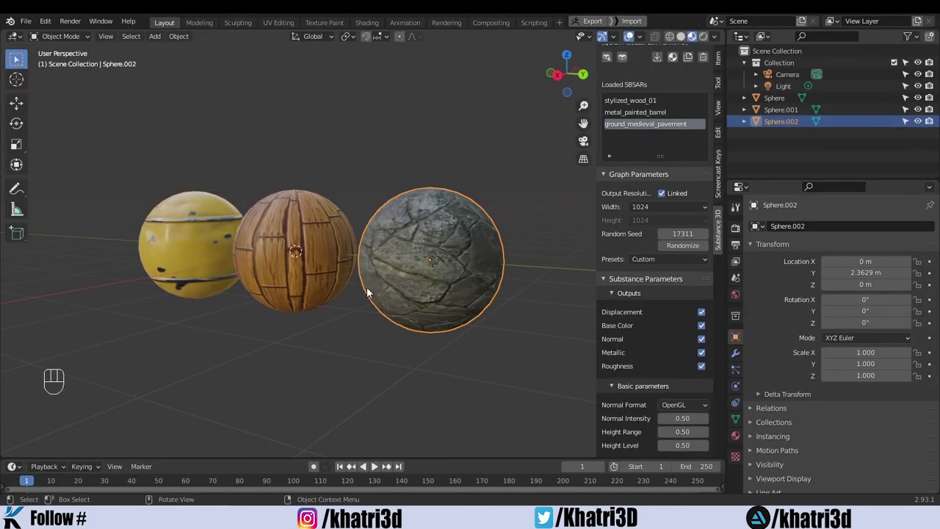
{"action": "scroll", "coordinate": [289, 241], "scroll_direction": "down", "scroll_amount": 3}
{"action": "middle_click_drag", "start_coordinate": [342, 156], "coordinate": [457, 221], "text": "shift"}
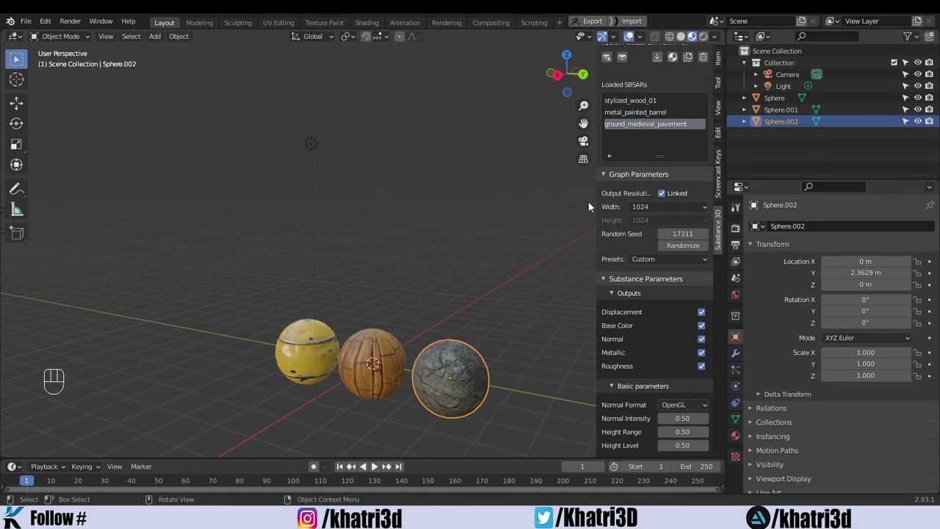
{"action": "middle_click_drag", "start_coordinate": [419, 315], "coordinate": [445, 221], "text": "shift"}
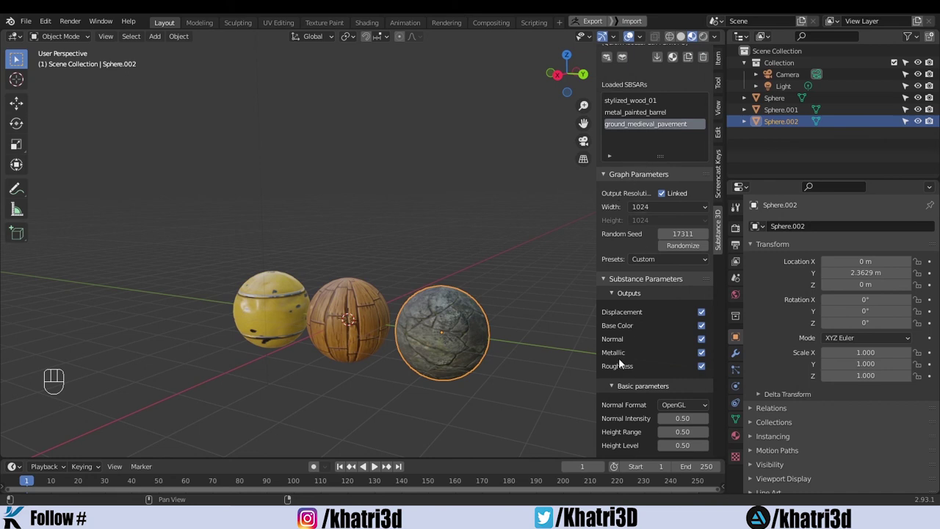
{"action": "middle_click_drag", "start_coordinate": [380, 314], "coordinate": [409, 315]}
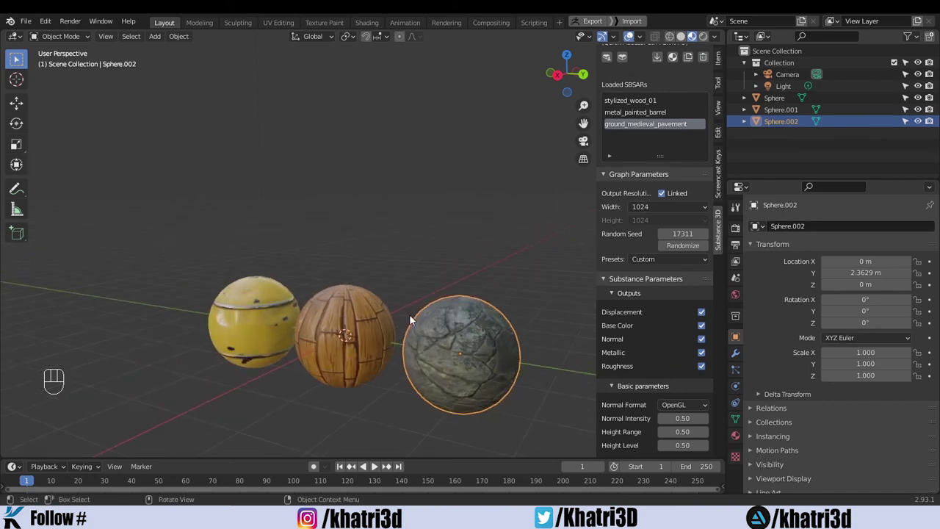
{"action": "left_click", "coordinate": [391, 344]}
{"action": "left_click", "coordinate": [429, 358]}
{"action": "left_click", "coordinate": [368, 358]}
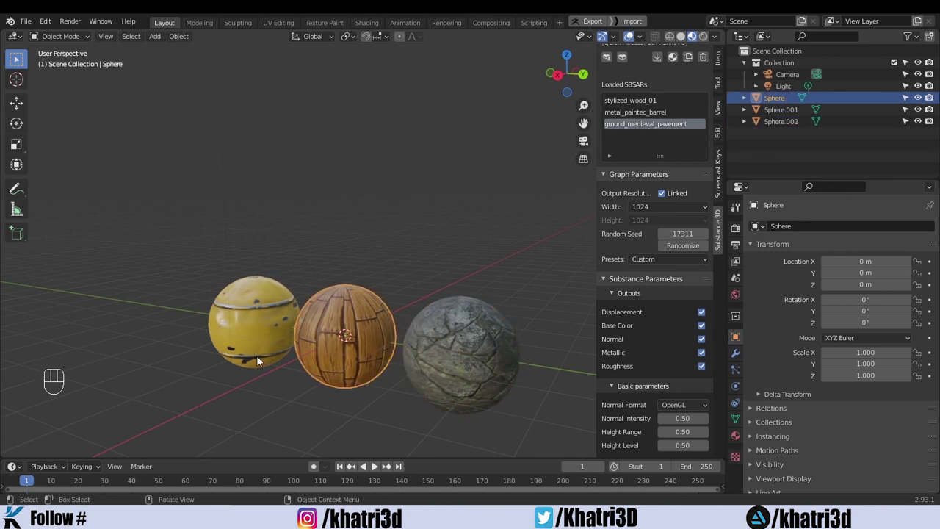
{"action": "left_click", "coordinate": [269, 355]}
{"action": "left_click", "coordinate": [359, 368]}
{"action": "left_click", "coordinate": [441, 380]}
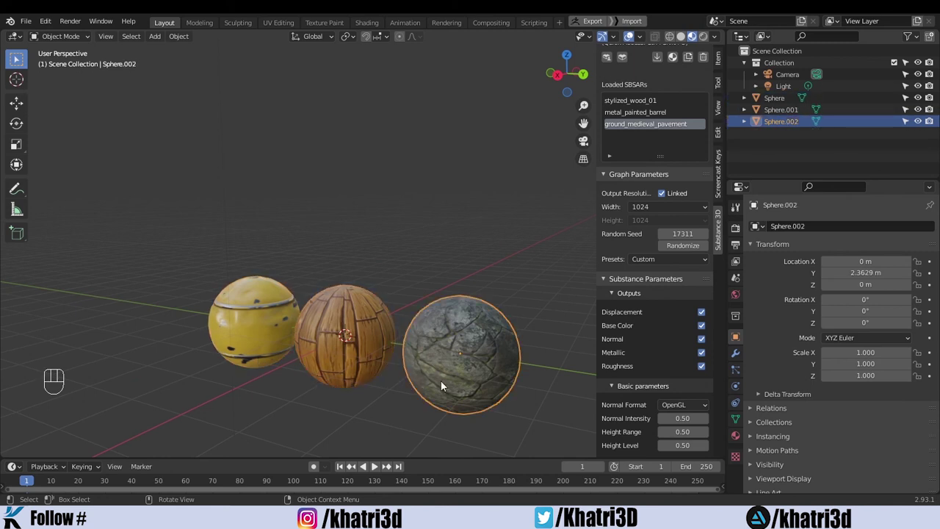
{"action": "left_click", "coordinate": [354, 378]}
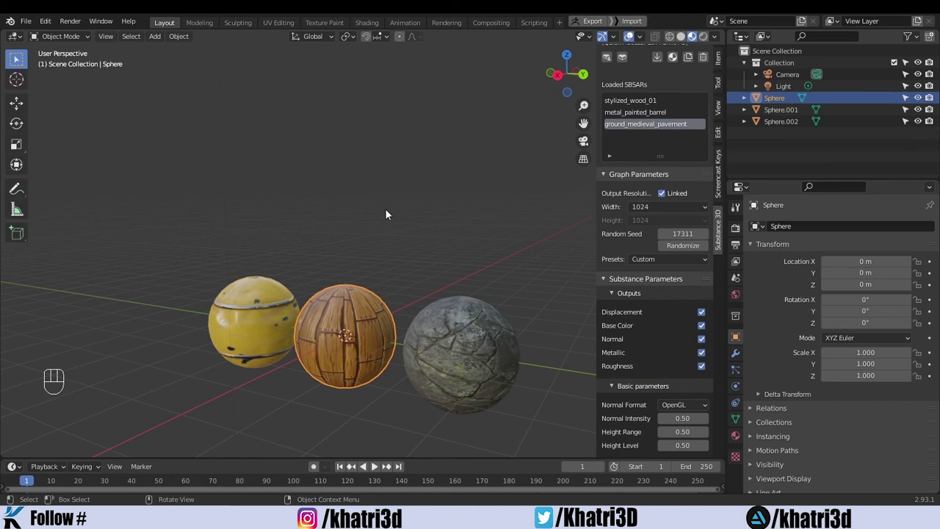
{"action": "scroll", "coordinate": [452, 202], "scroll_direction": "down", "scroll_amount": 5}
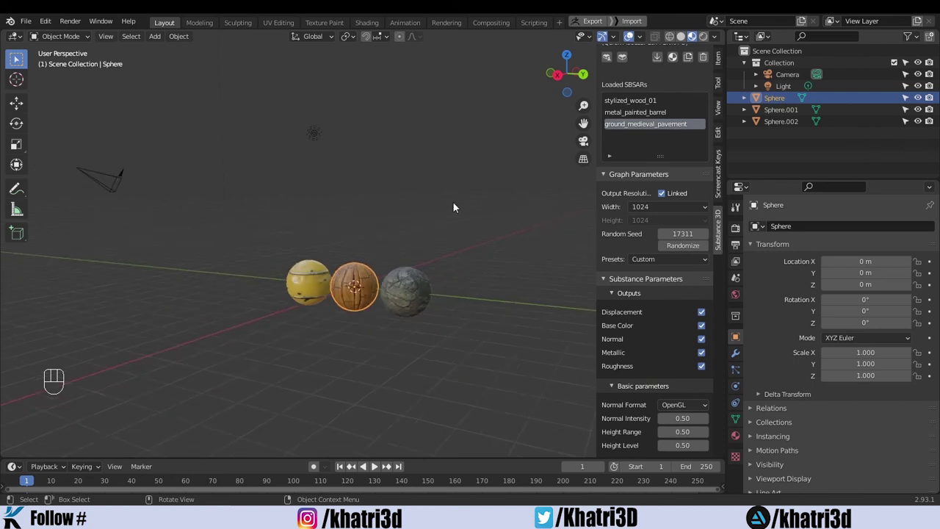
{"action": "scroll", "coordinate": [452, 201], "scroll_direction": "up", "scroll_amount": 4}
{"action": "middle_click_drag", "start_coordinate": [441, 213], "coordinate": [460, 225], "text": "shift"}
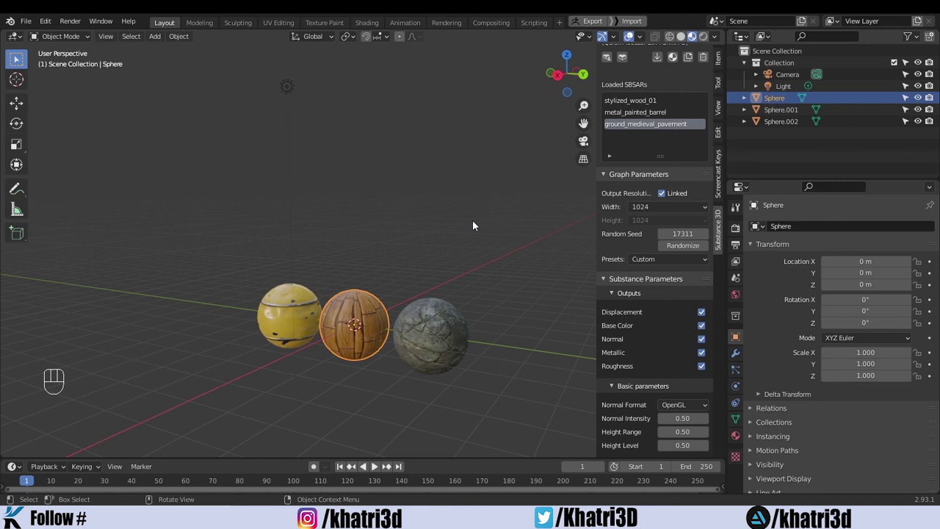